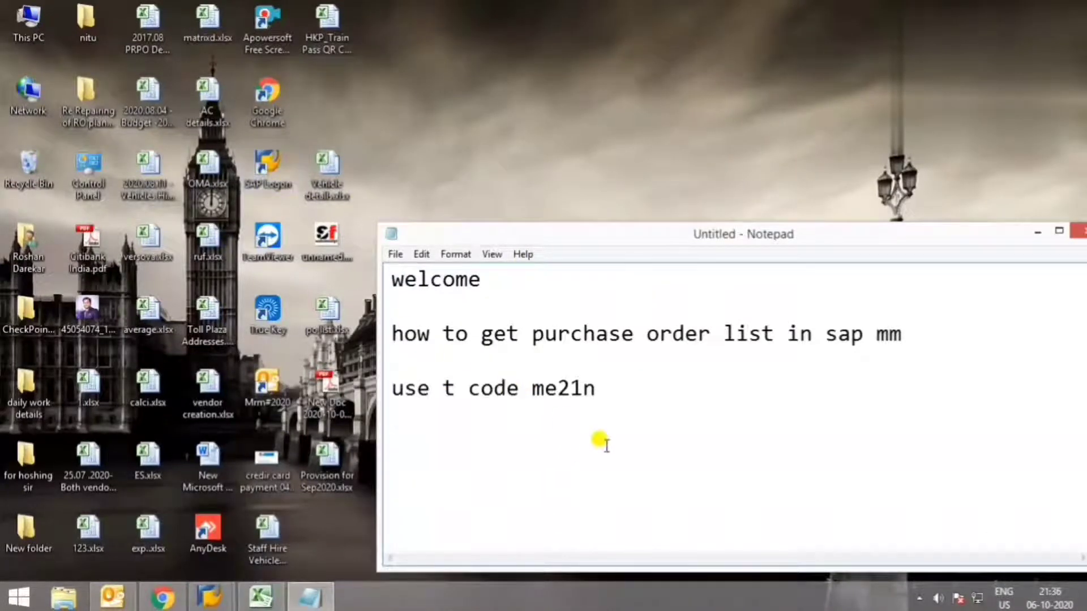
Step: Switch to SAP and run transaction ME21N from the Easy Access screen
double_click(262, 172)
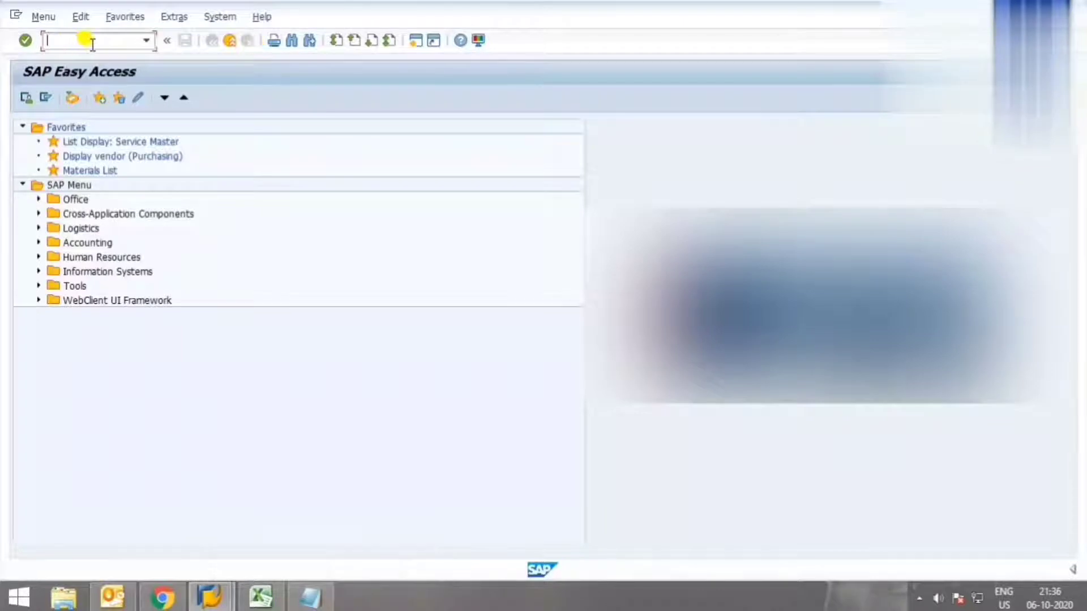
text(me21n)
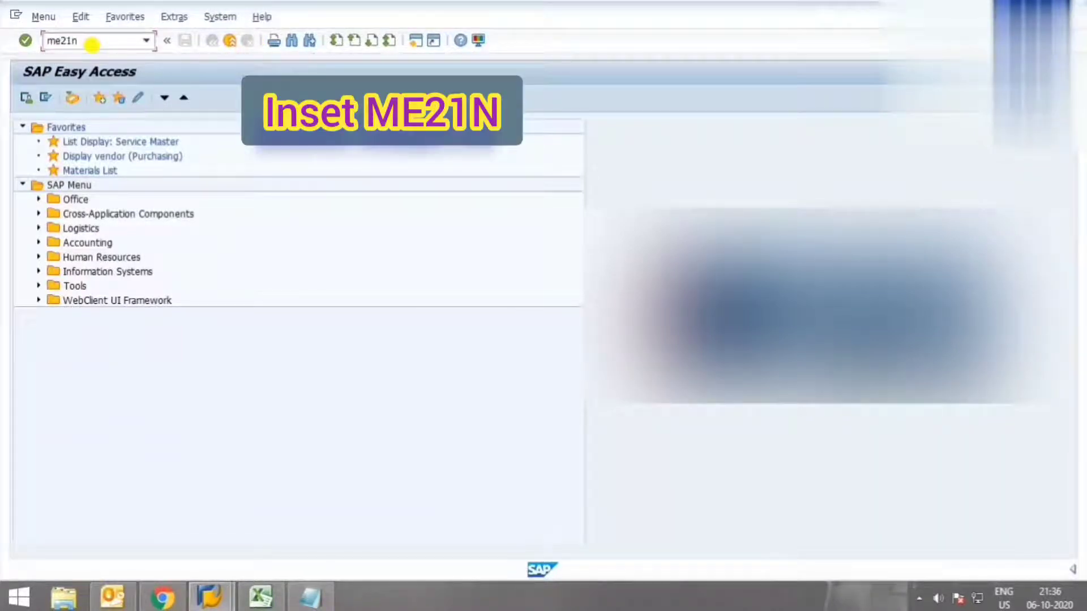
key(Return)
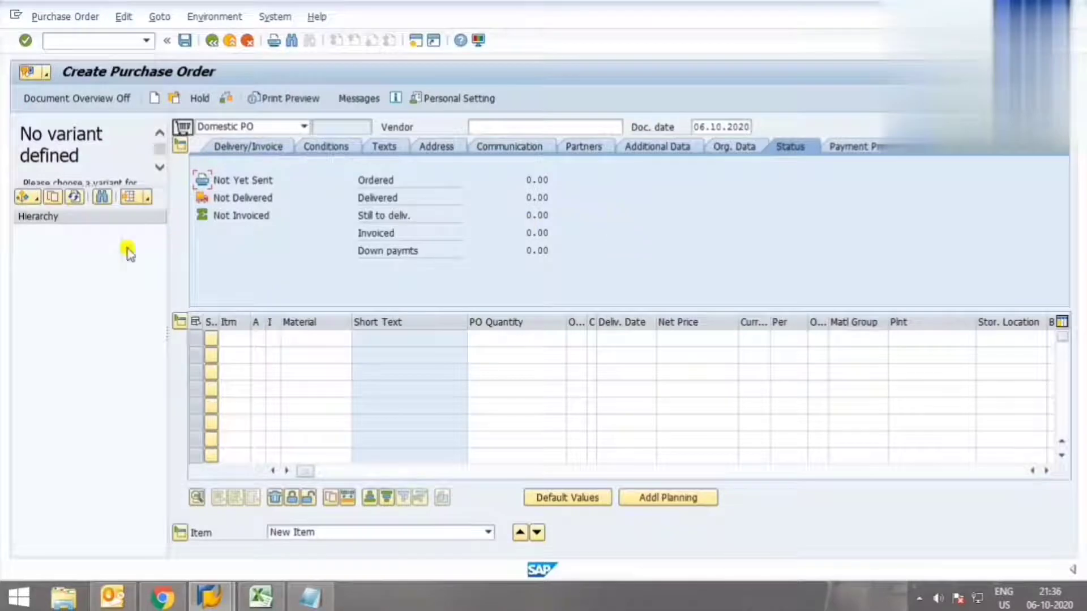
Step: Open the selection screen for purchase orders from the document overview's selection variants
click(81, 101)
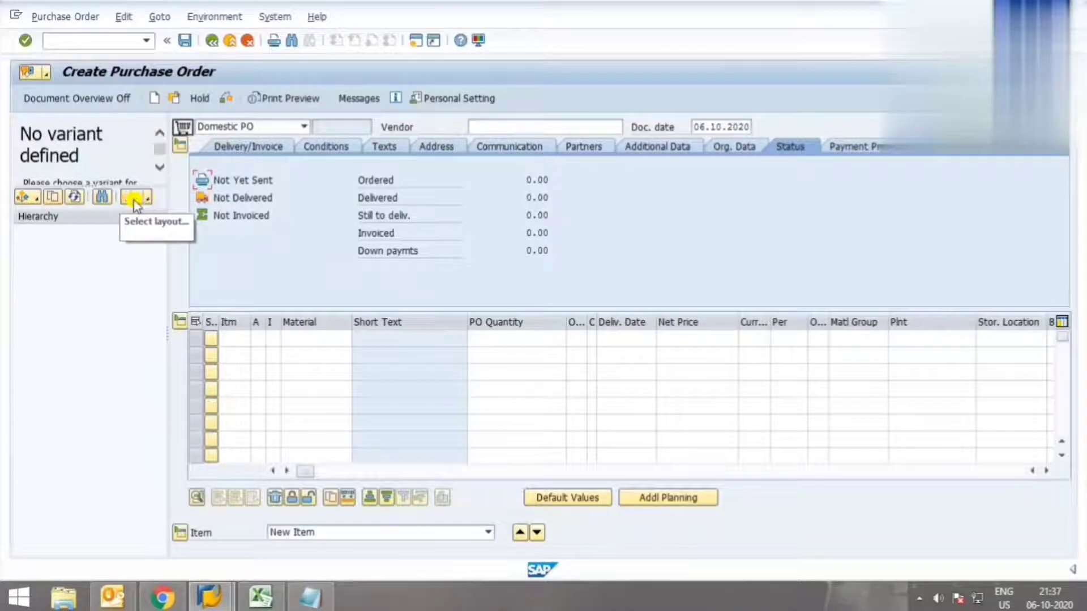
click(25, 199)
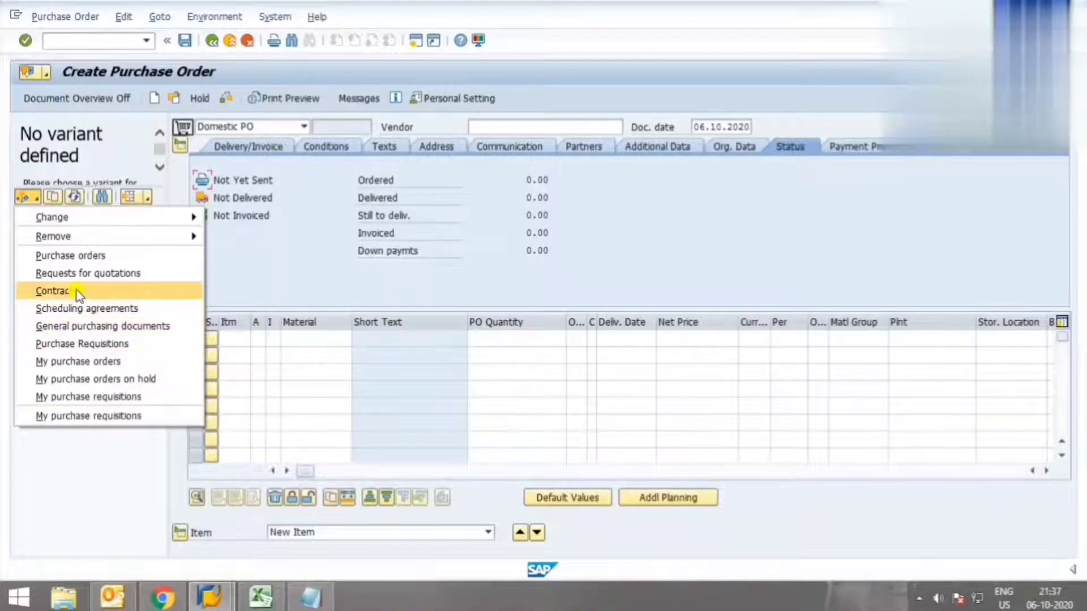
click(94, 256)
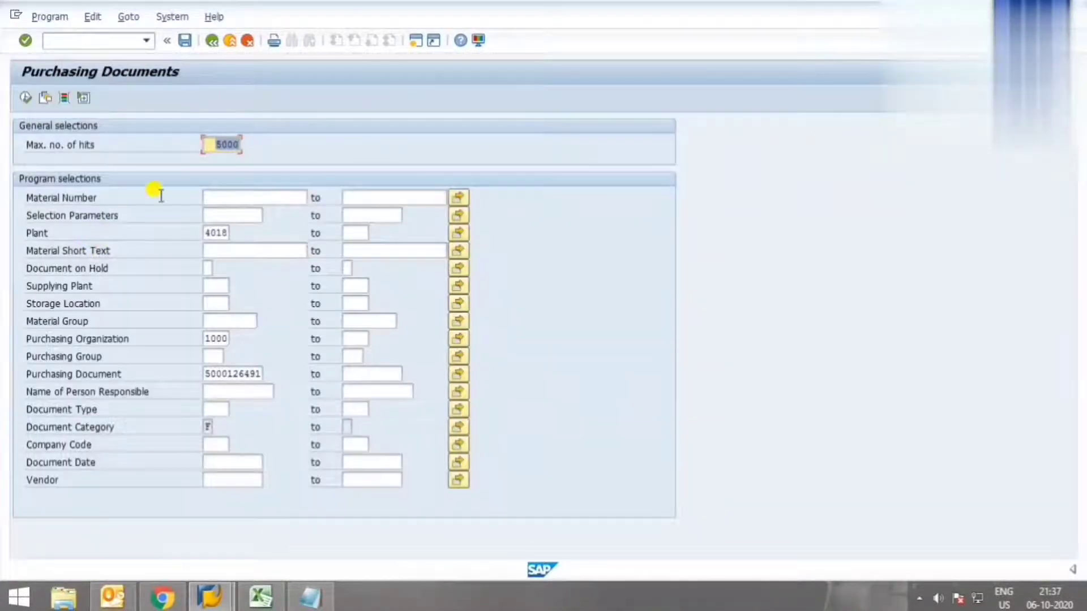
Step: Clear the plant, purchasing organization and purchasing document values from the program selections
double_click(220, 233)
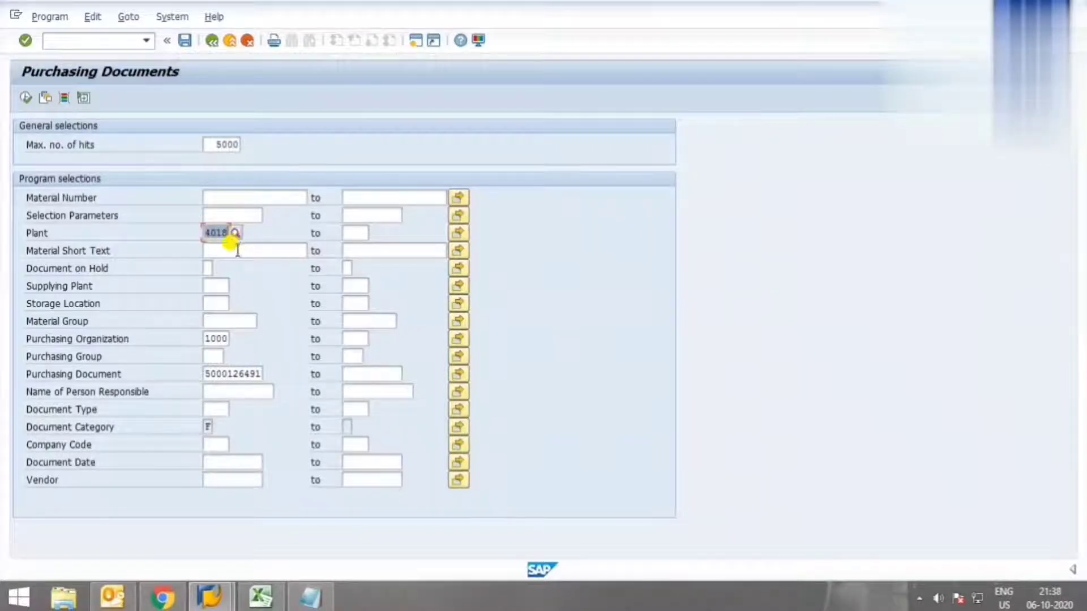
key(Delete)
double_click(216, 339)
key(Delete)
double_click(223, 373)
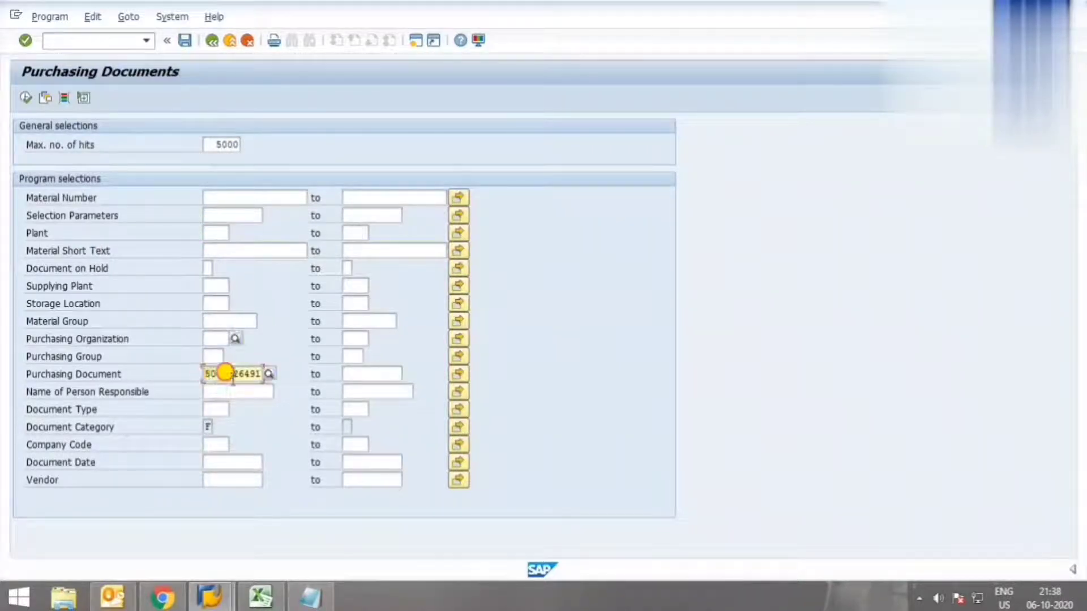
key(Delete)
Step: Execute the purchase order search with a maximum of 5000 hits and accept the hit limit notice
double_click(218, 145)
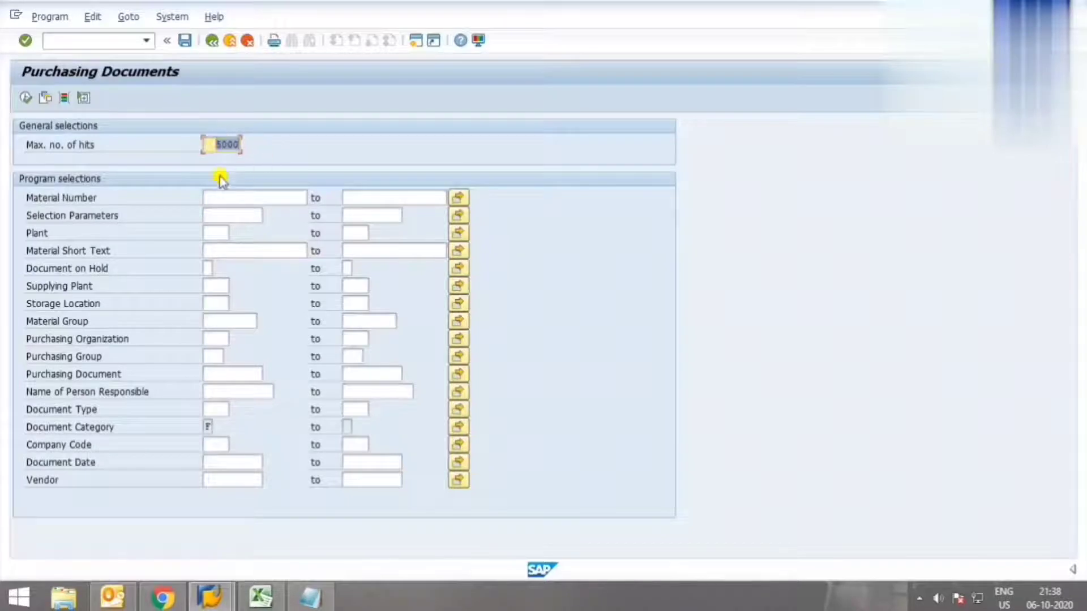
click(207, 144)
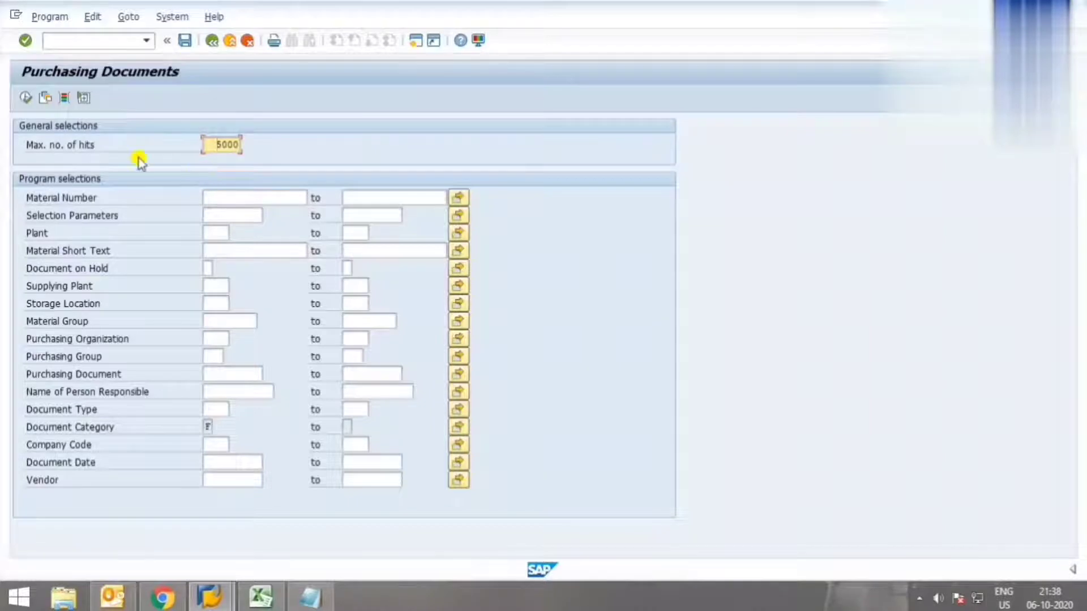
click(26, 97)
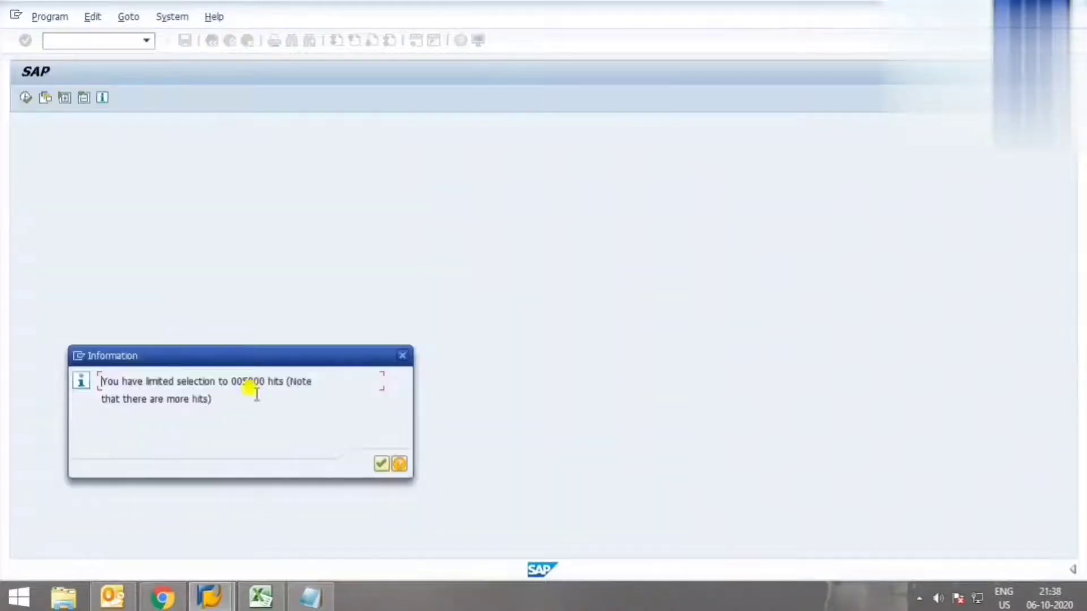
click(382, 465)
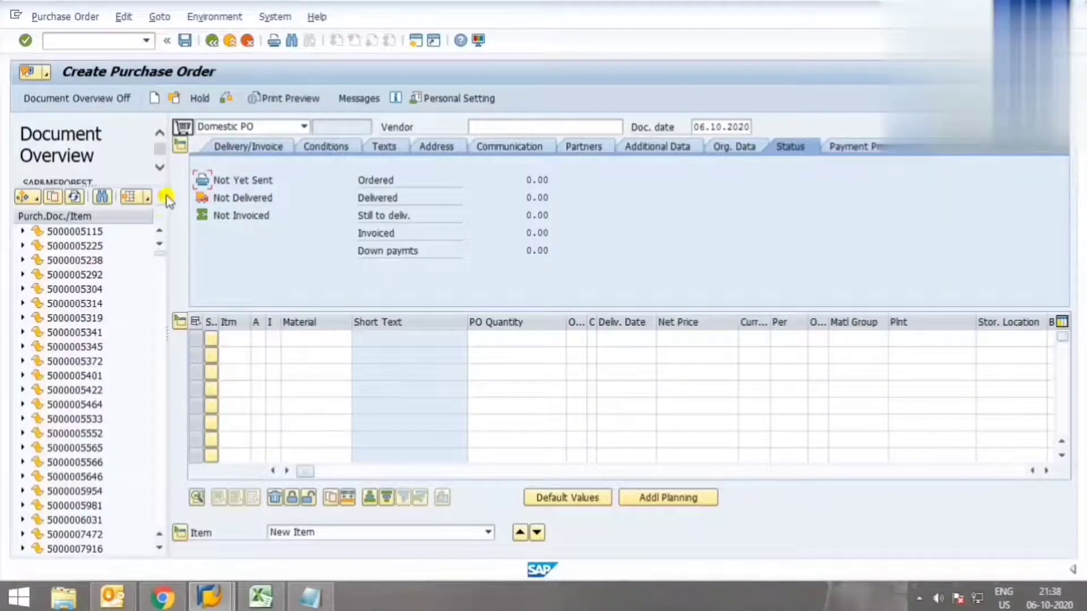
Step: Widen the document overview, look through the purchase order list and display one order's details
drag(163, 229, 274, 233)
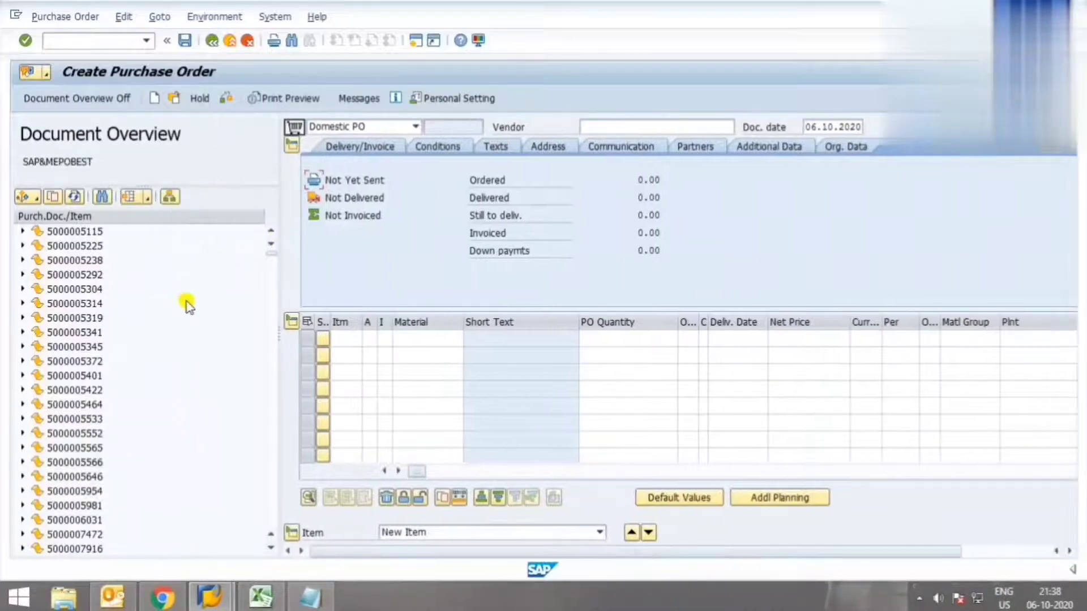
scroll(268, 549, down, 5)
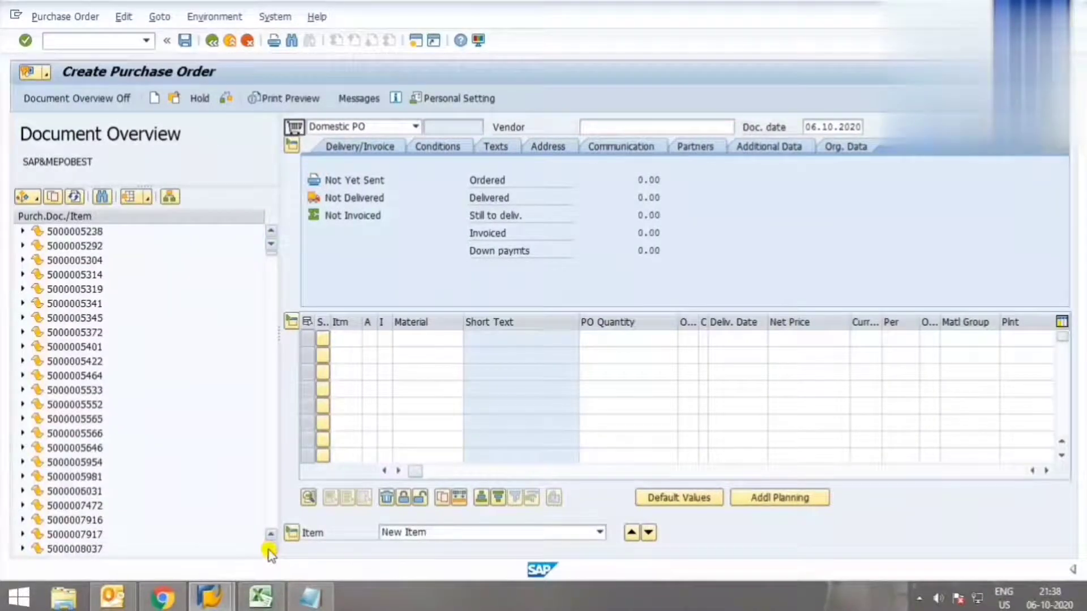
scroll(268, 549, down, 20)
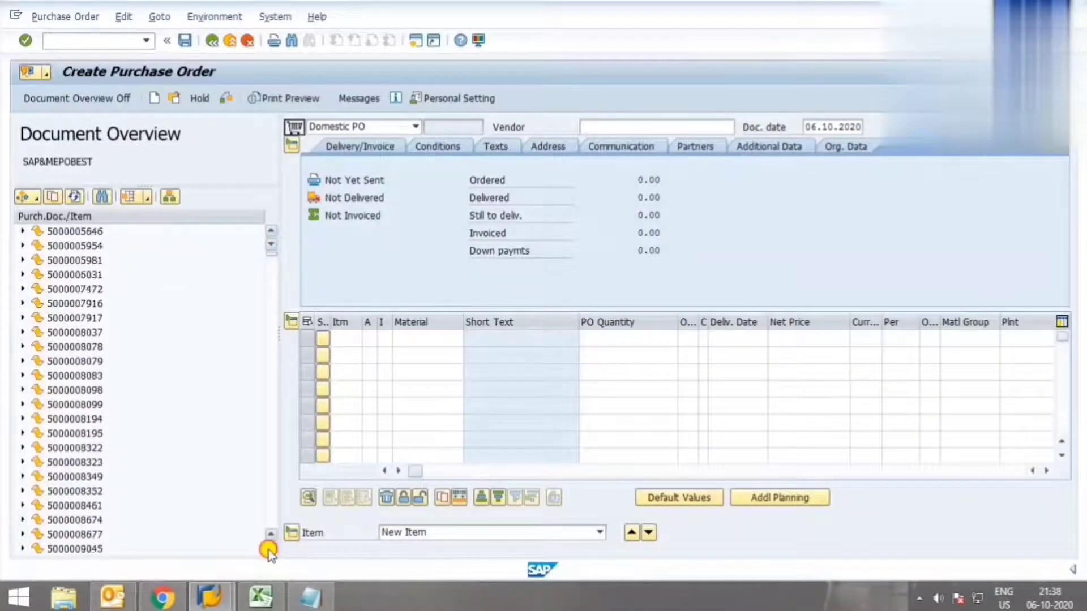
scroll(268, 539, up, 9)
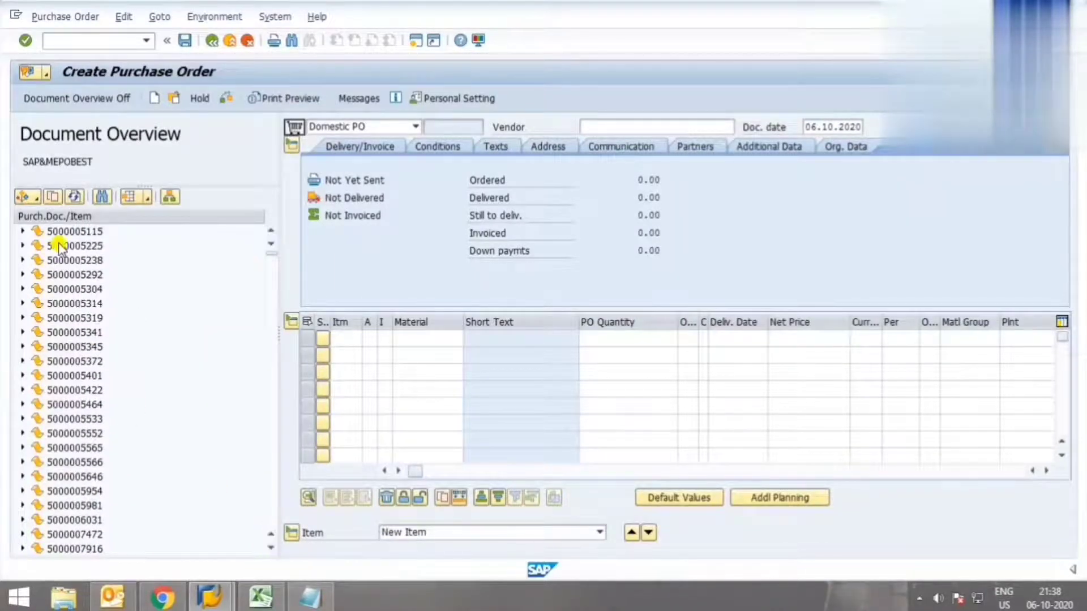
double_click(83, 435)
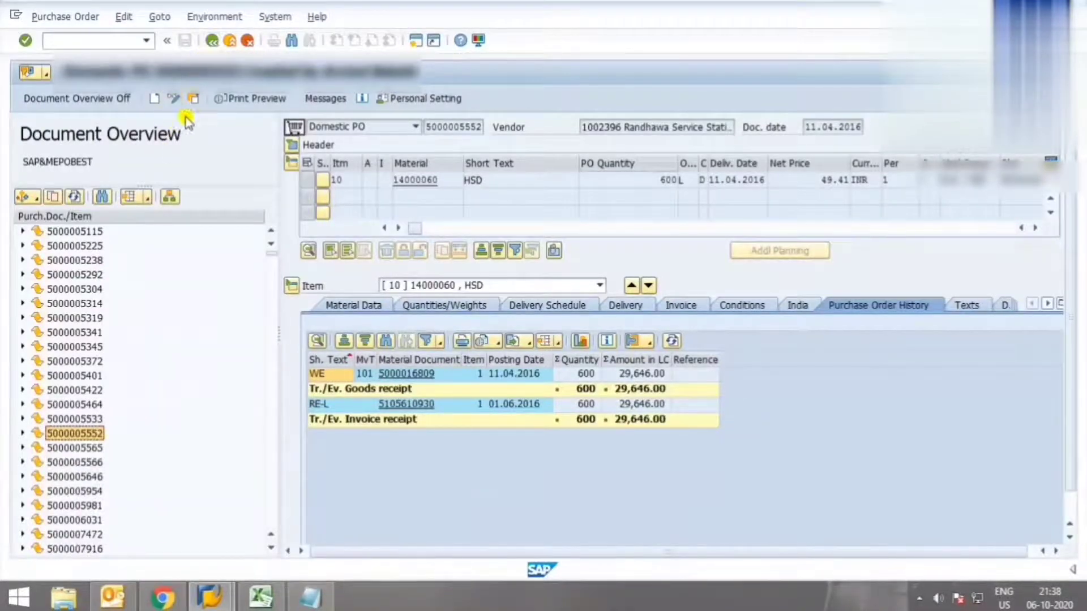
Step: Leave the displayed order, run ME21N again and open the purchase orders selection screen
click(210, 41)
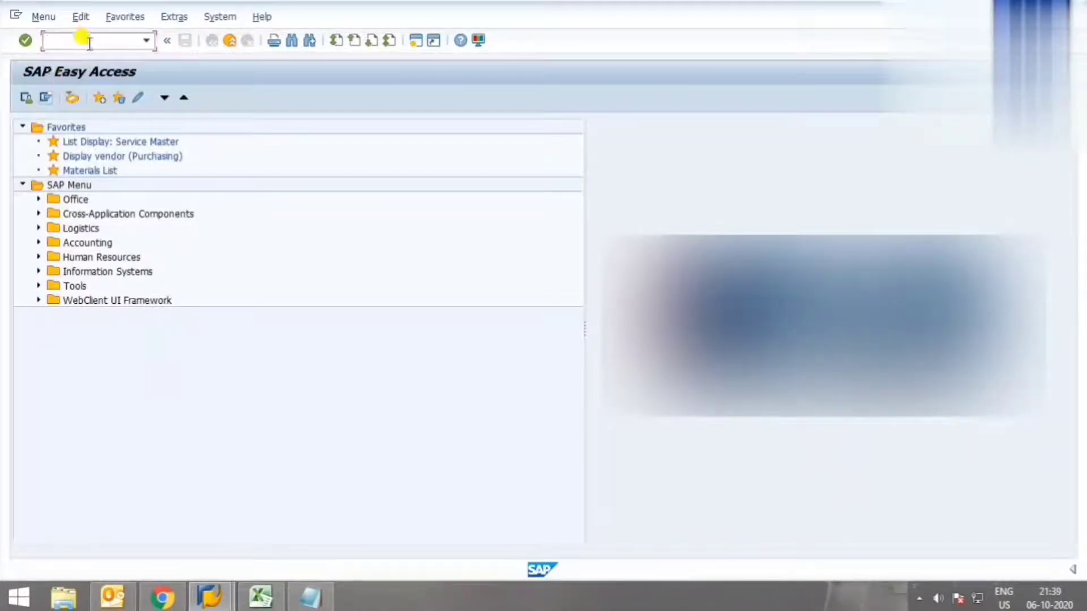
text(me21n)
key(Return)
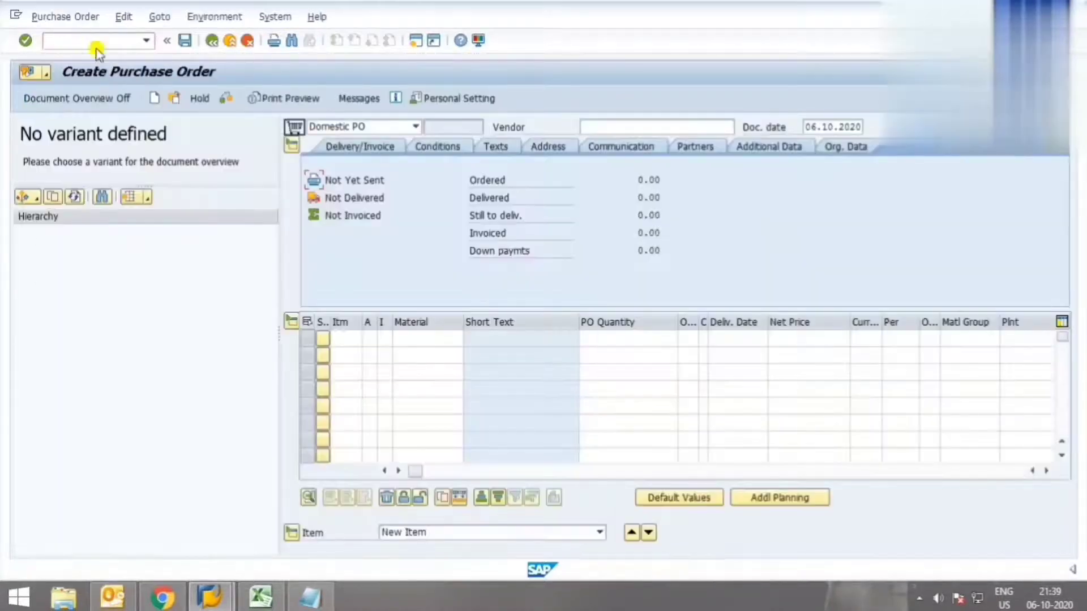
click(23, 197)
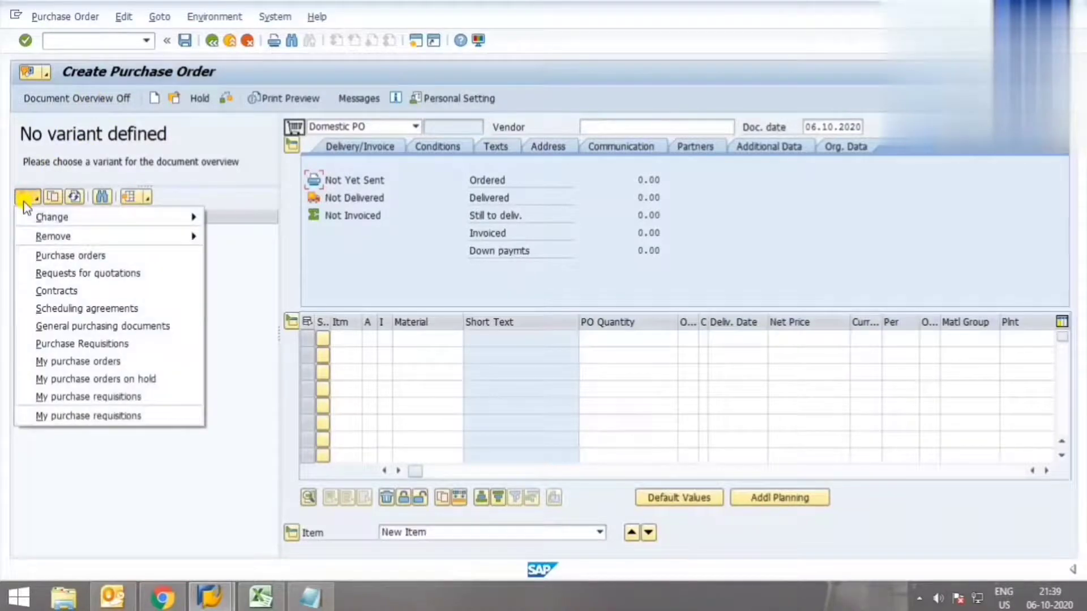
click(66, 258)
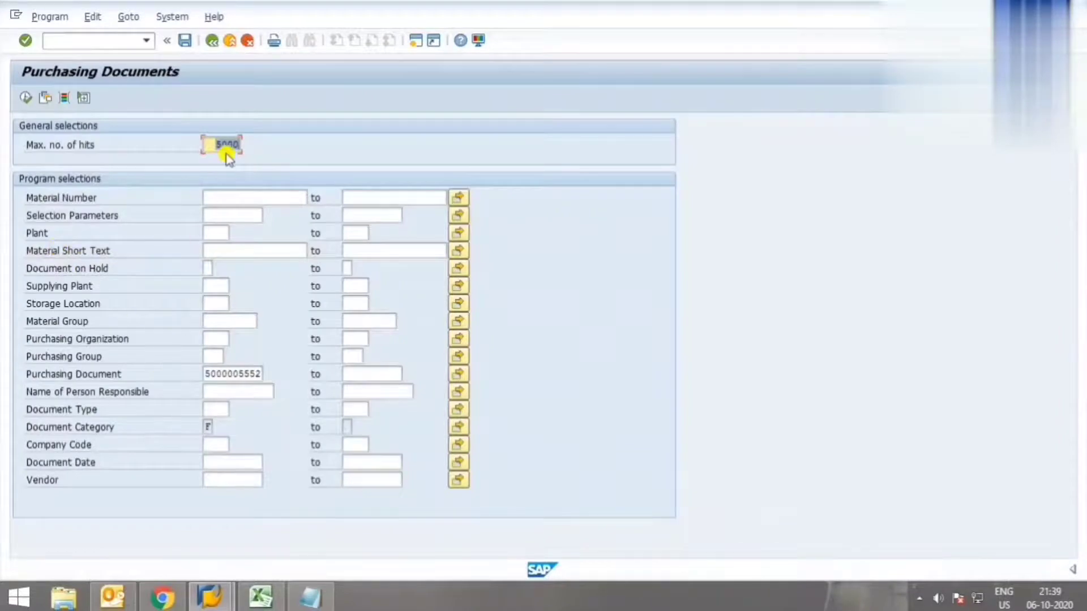
Step: Clear the maximum number of hits and the purchasing document number
key(BackSpace)
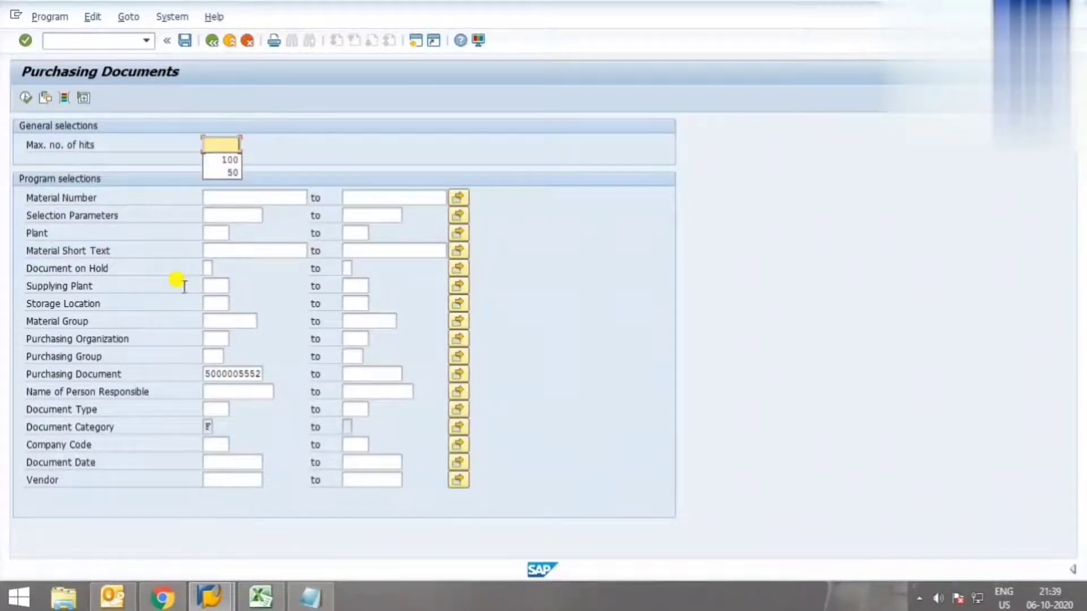
click(222, 372)
key(BackSpace)
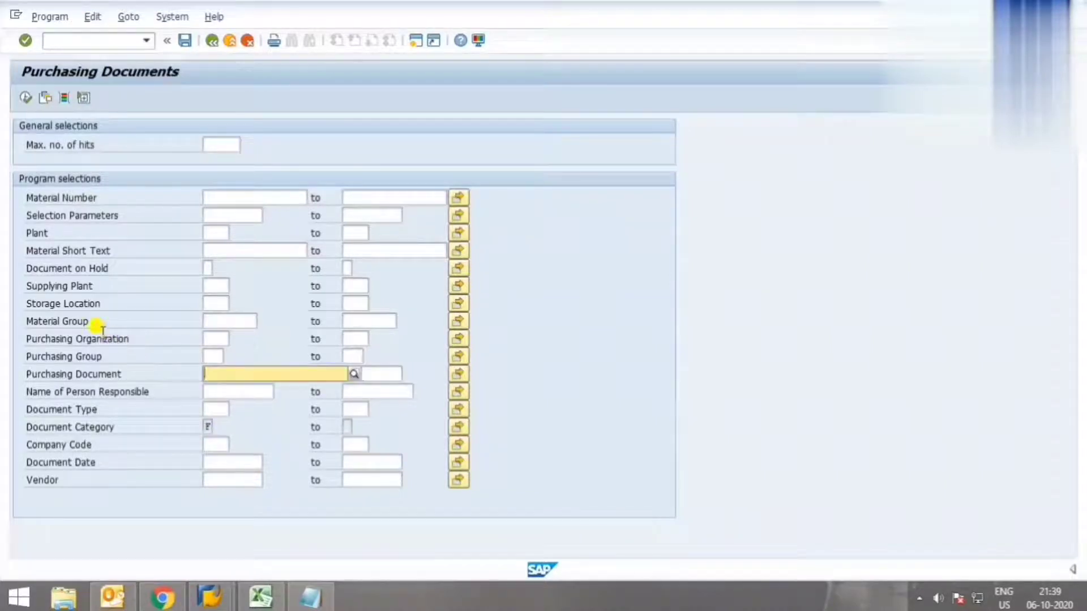
click(216, 286)
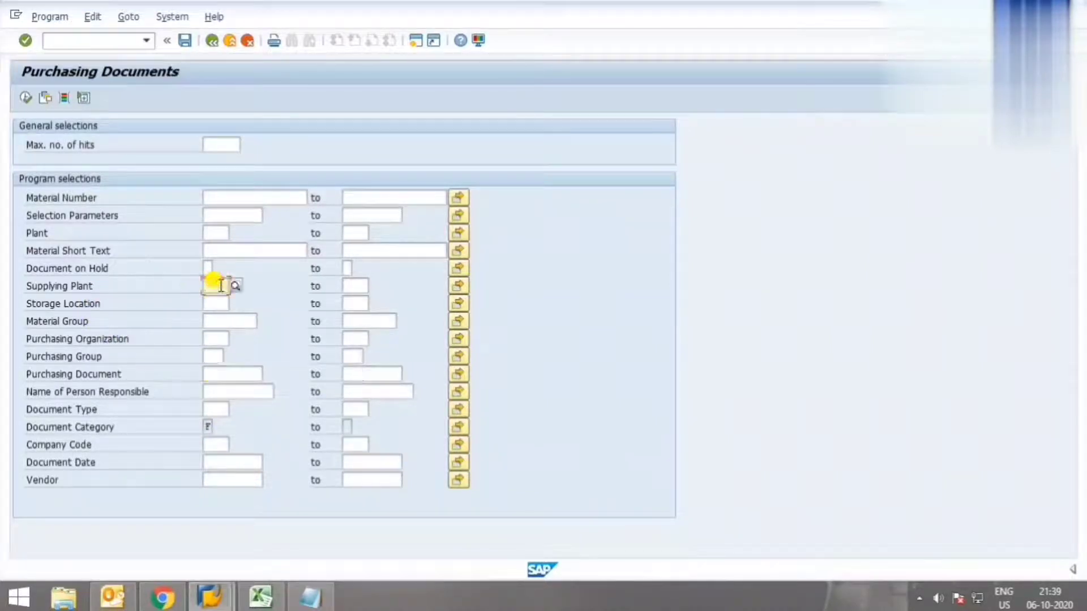
click(216, 305)
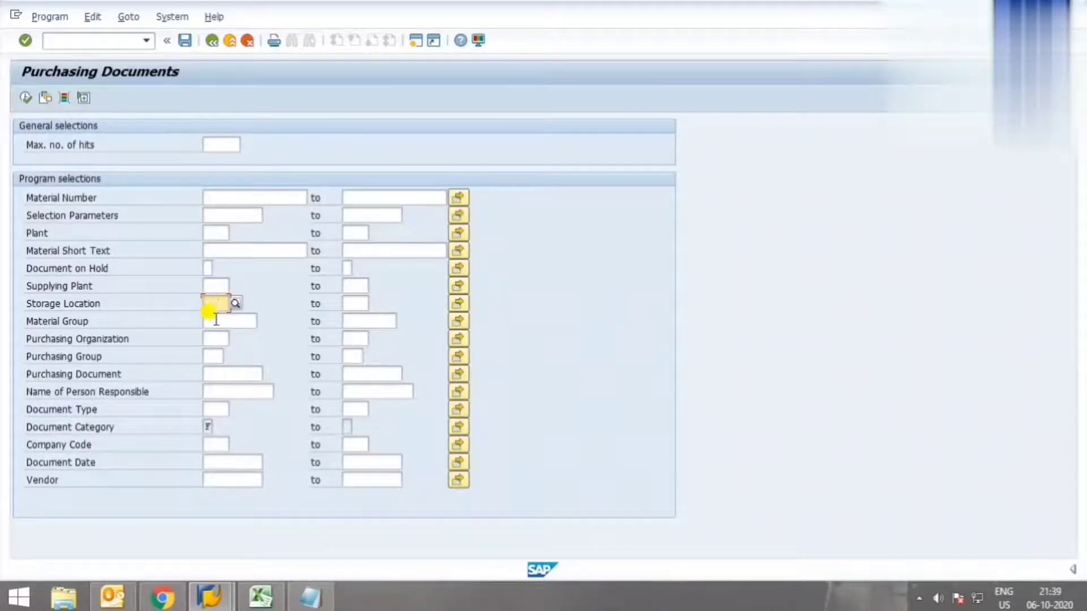
click(215, 320)
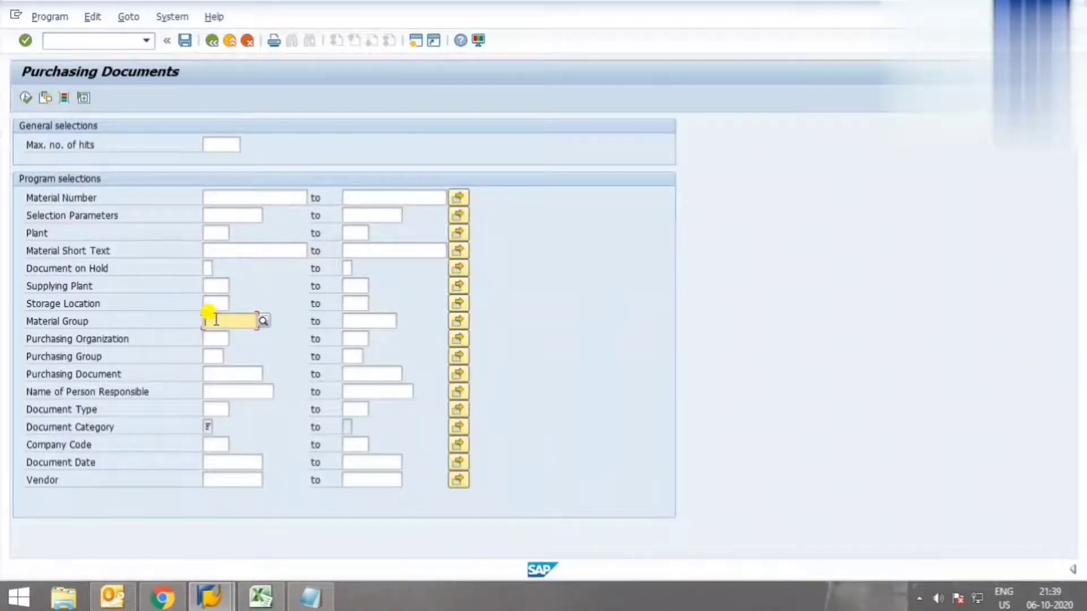
click(211, 229)
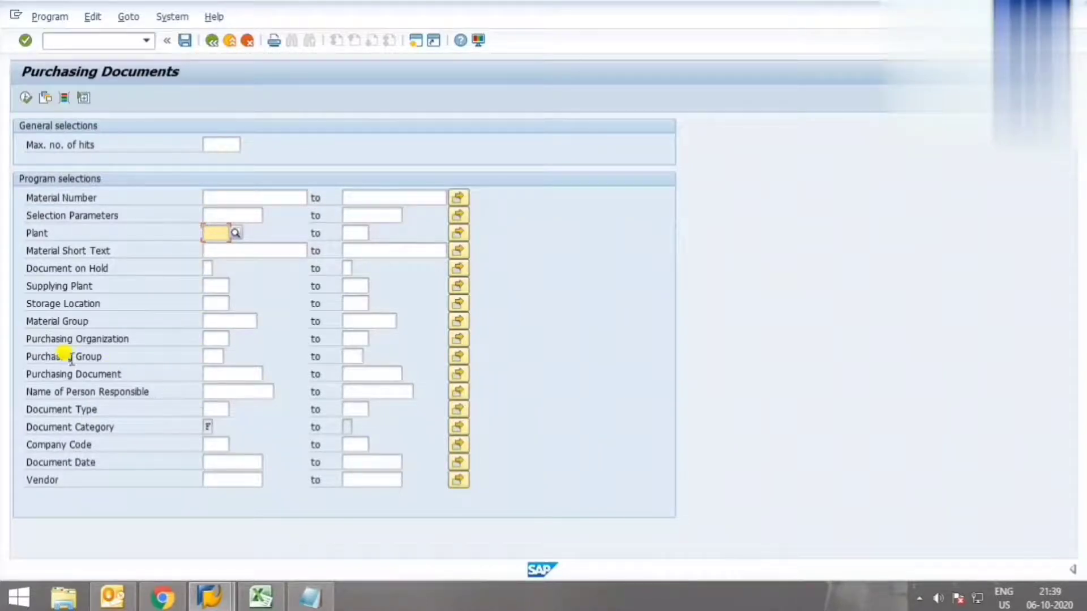
click(210, 356)
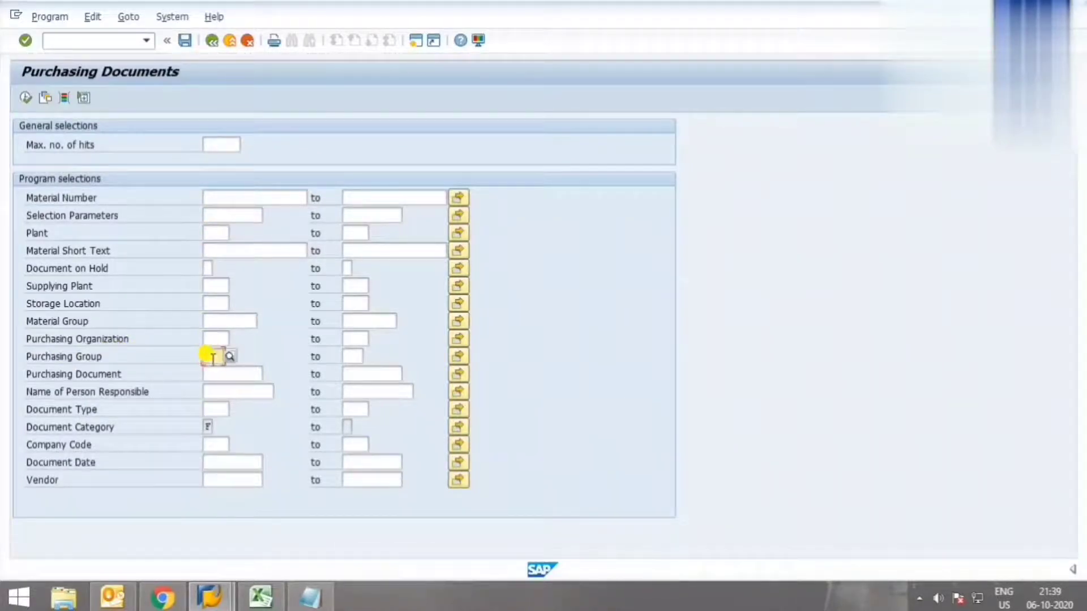
Step: Filter the selection by purchasing organization 1000, purchasing group 106 and plant 4018
click(213, 338)
text(1000)
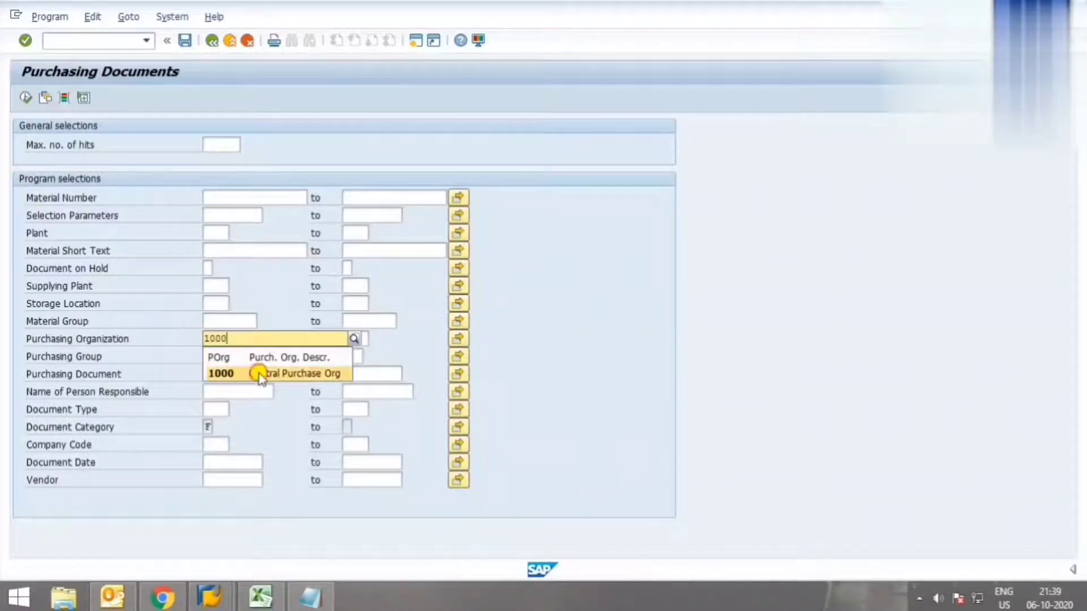
click(257, 371)
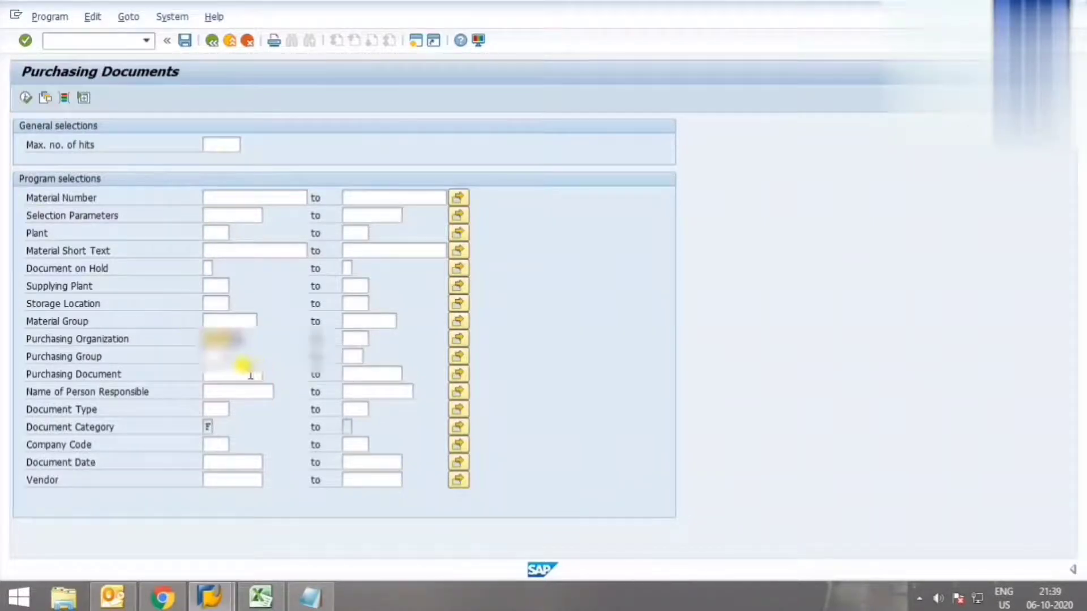
click(209, 352)
text(001)
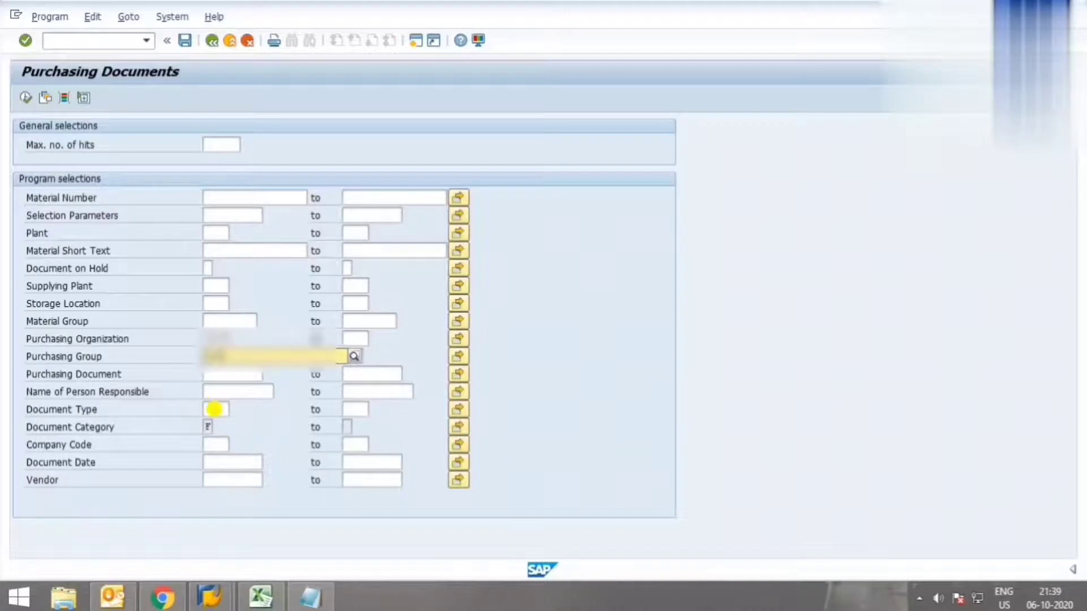
click(216, 407)
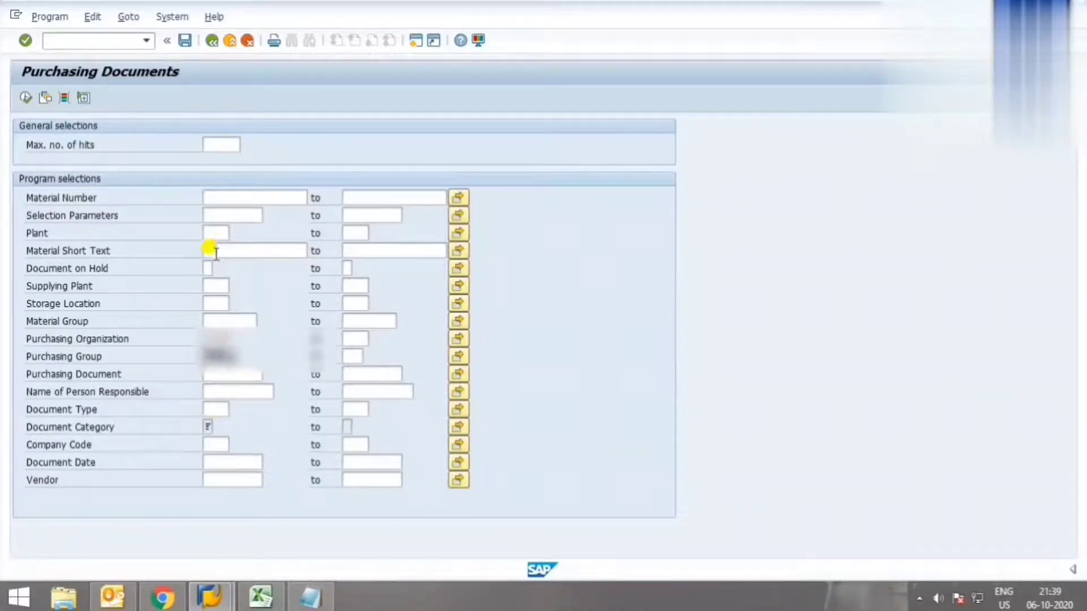
click(212, 232)
text(1000)
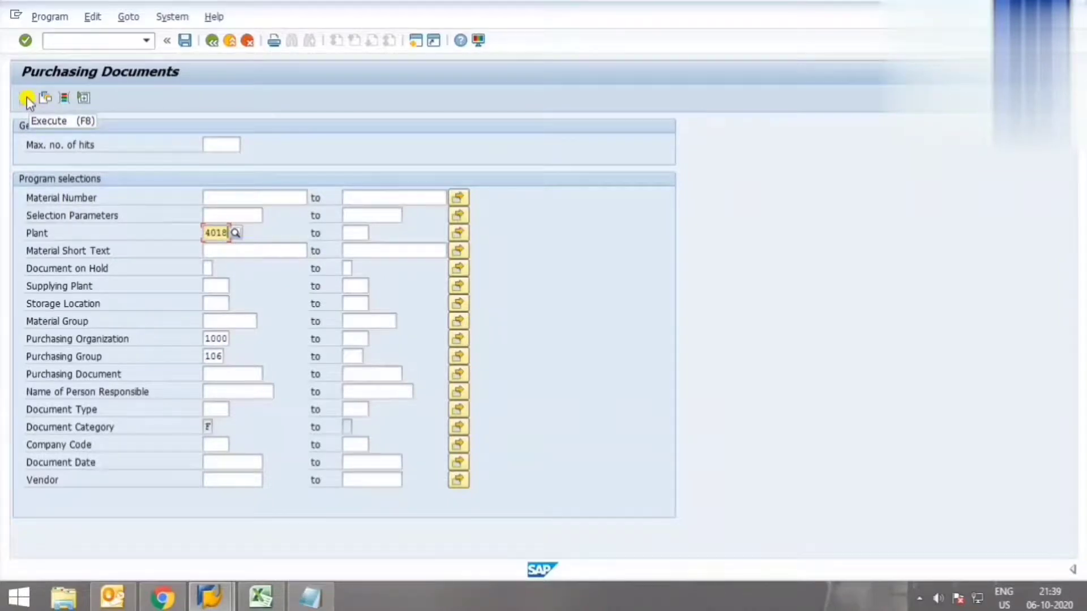
Step: Execute the filtered search and select a purchase order in the resulting document overview list
click(26, 97)
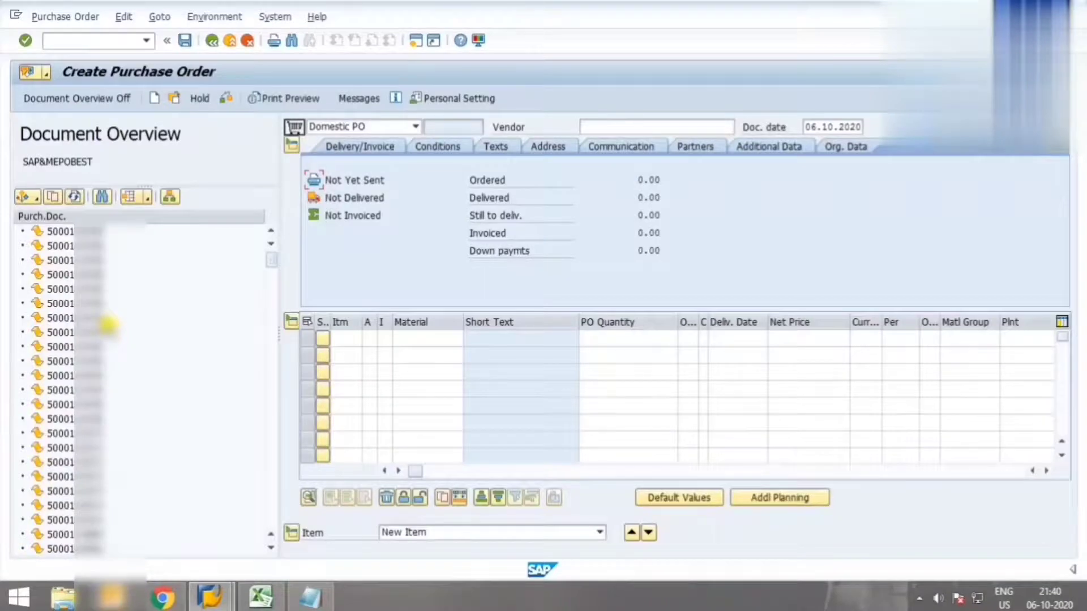
click(82, 305)
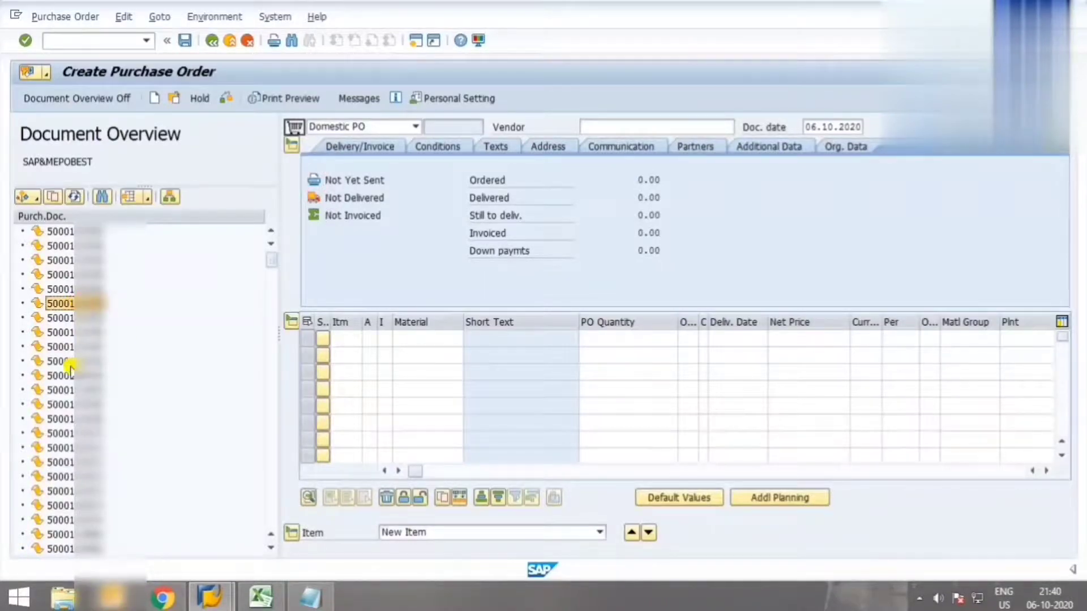
Step: Open several purchase orders in turn from the document overview to view their items and purchase order history
double_click(90, 300)
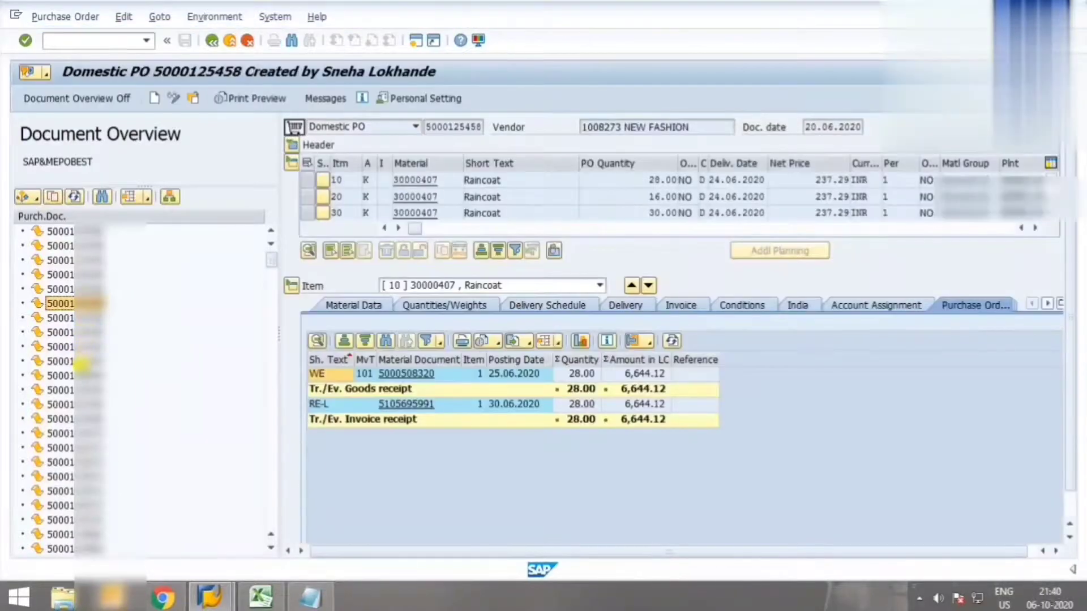
double_click(82, 361)
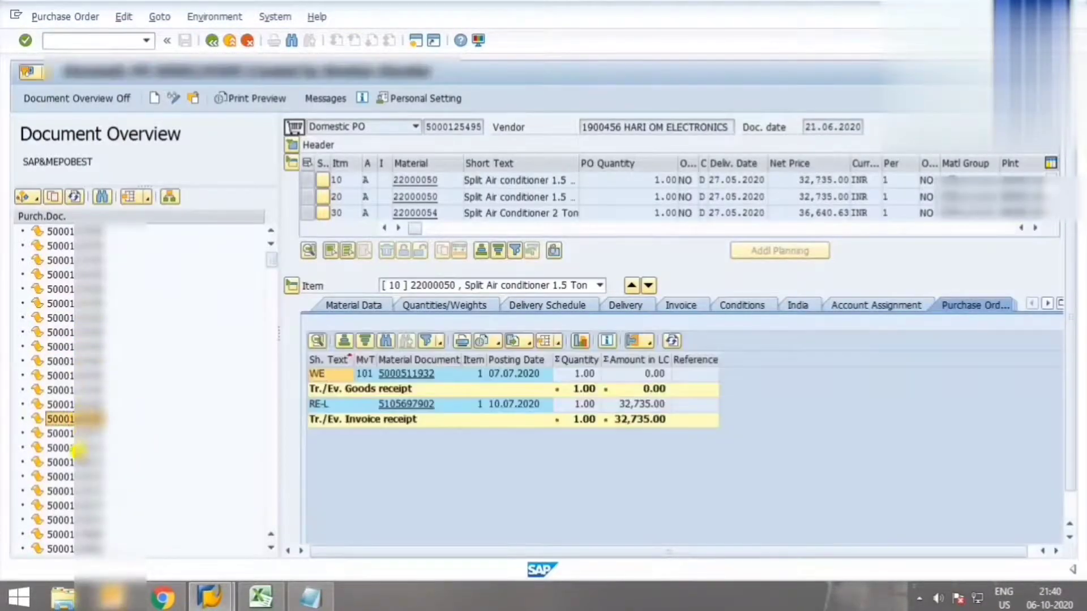
click(74, 463)
double_click(70, 318)
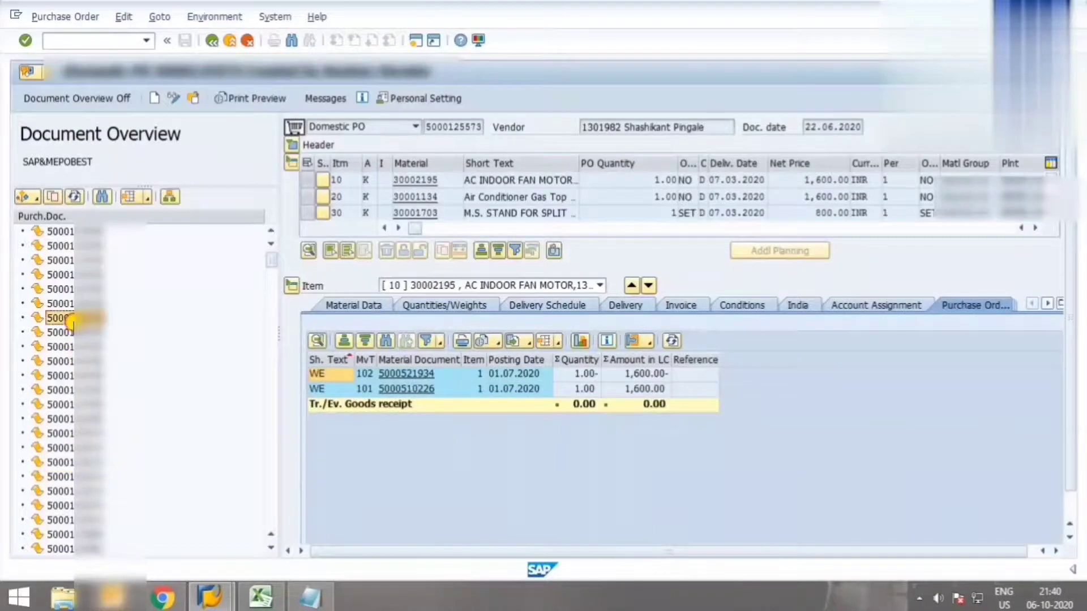
click(59, 448)
double_click(61, 519)
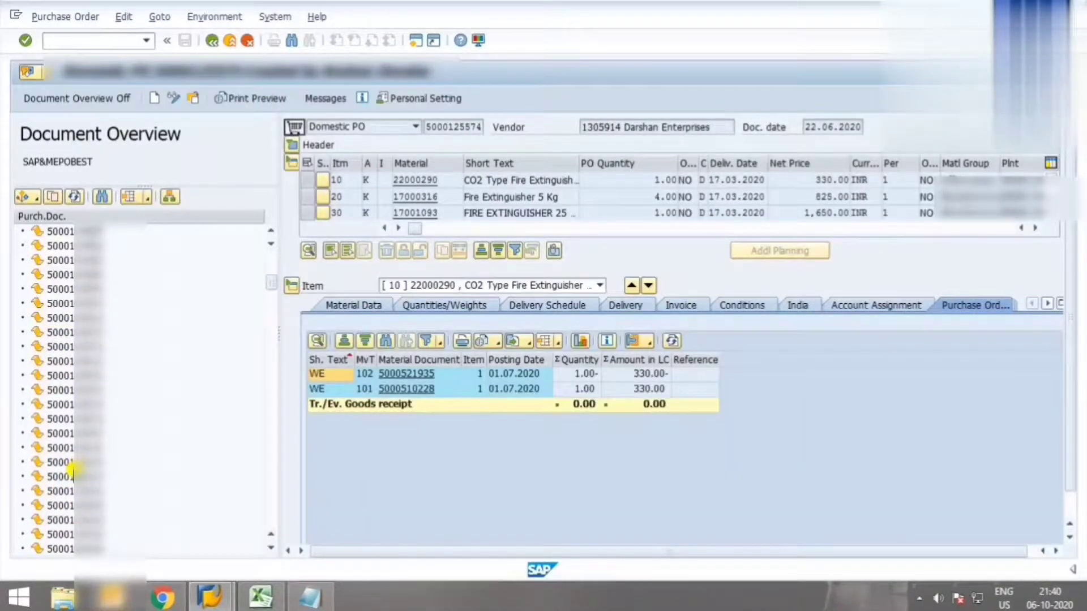
Step: Browse the purchase order list in the document overview and select several entries one after another
scroll(73, 475, down, 3)
scroll(74, 475, up, 10)
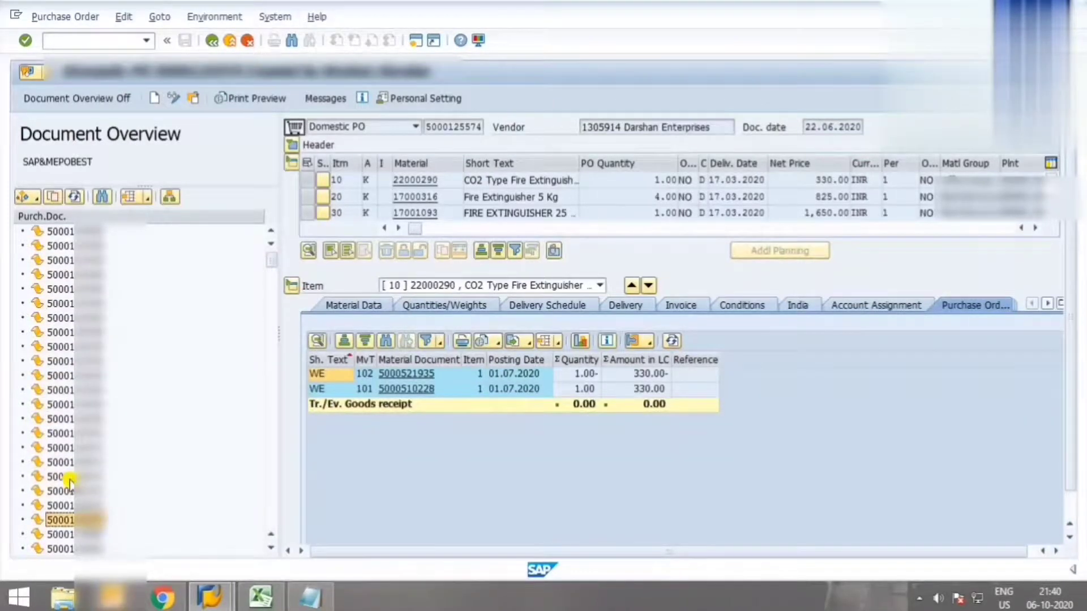
click(82, 246)
click(63, 333)
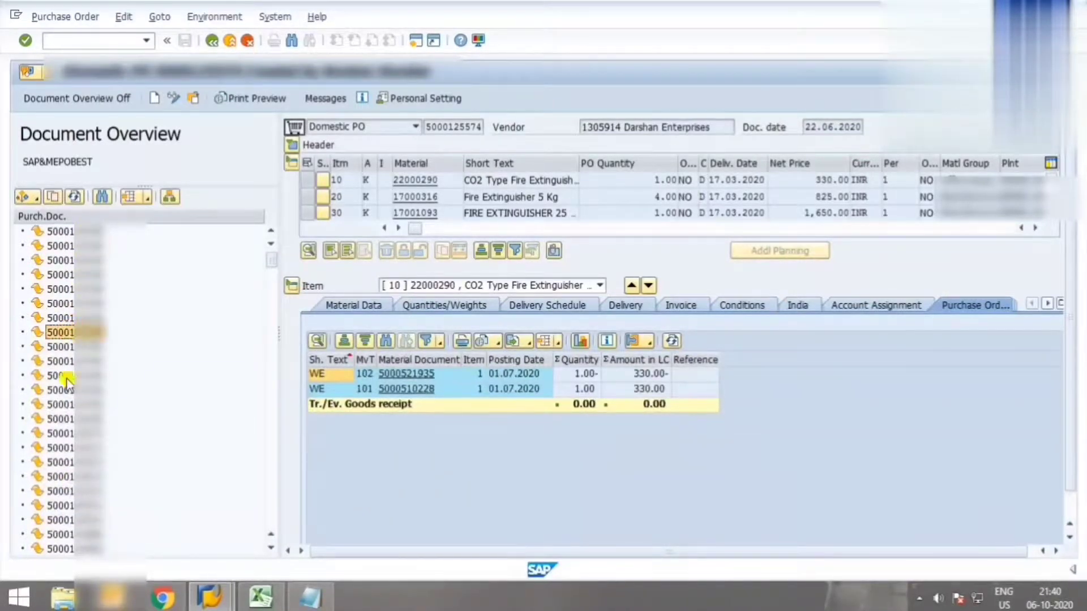
click(65, 404)
click(71, 447)
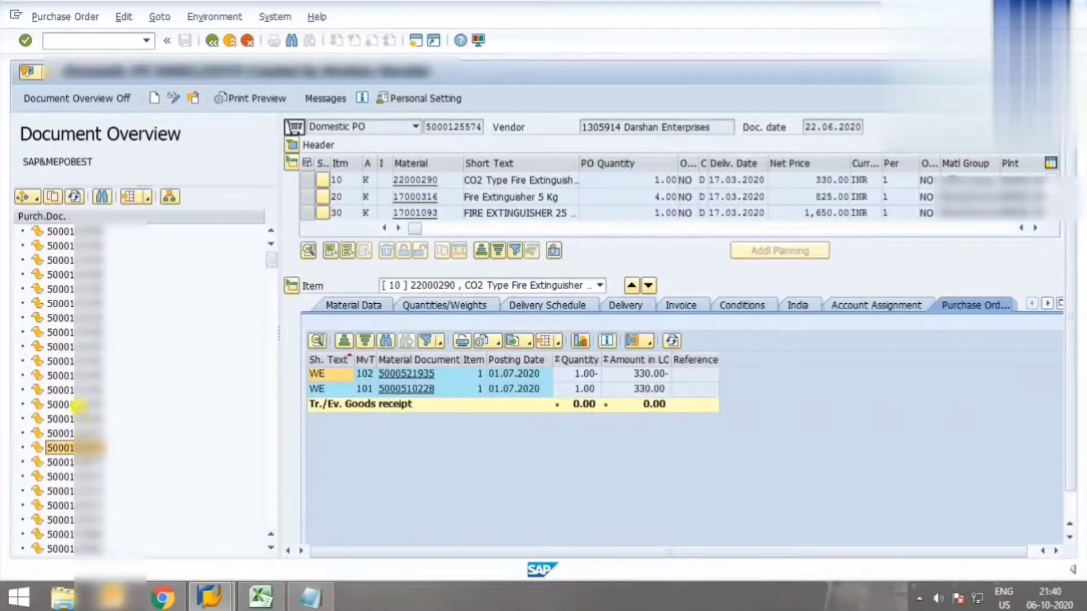
Step: Reopen the NEW FASHION raincoat purchase order, try to switch it to change mode and select another order in the list
double_click(67, 304)
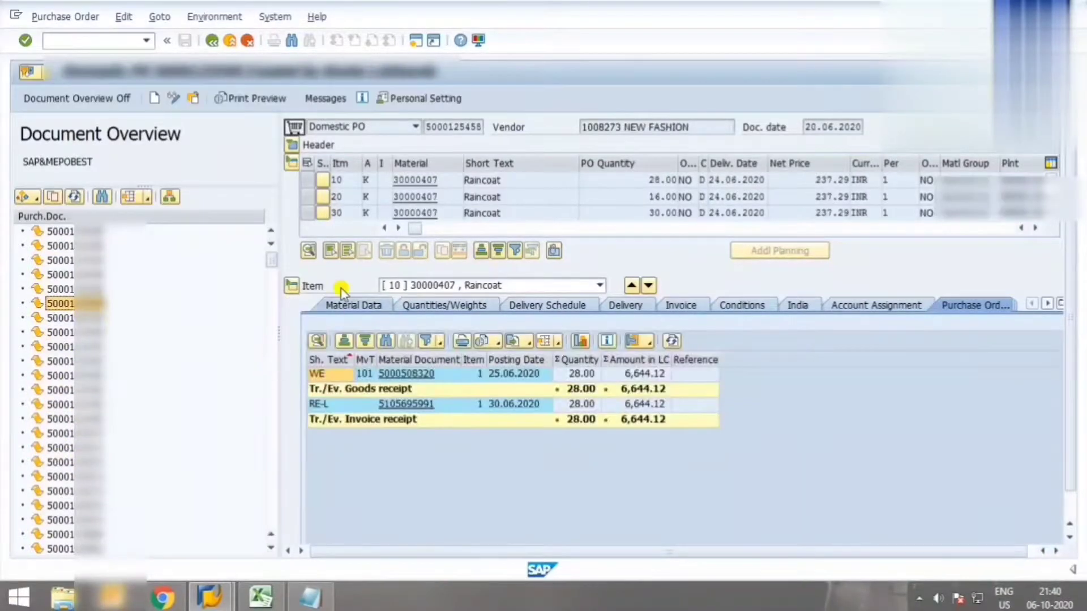
click(174, 102)
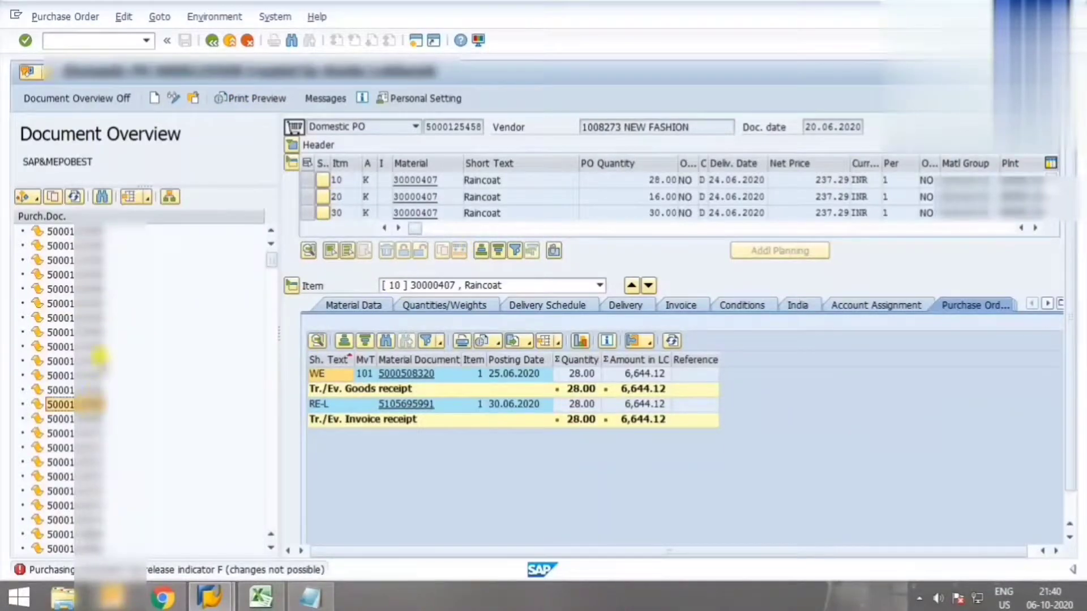
click(85, 390)
key(Down)
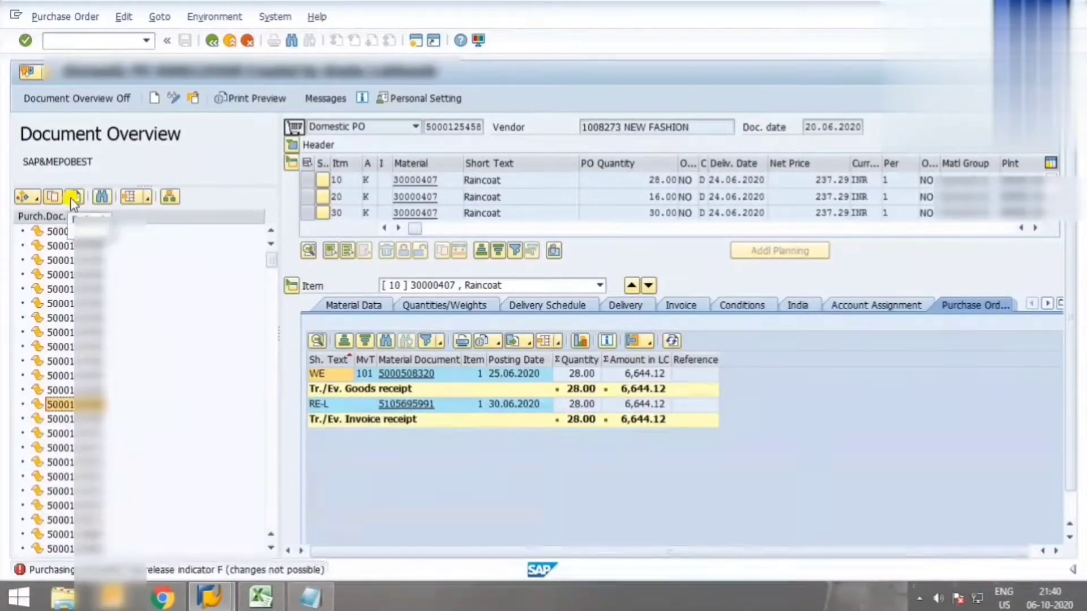
Step: Search the document overview's cell content for a partial purchase order number and dismiss the resulting message
click(102, 199)
drag(202, 205, 403, 330)
click(400, 367)
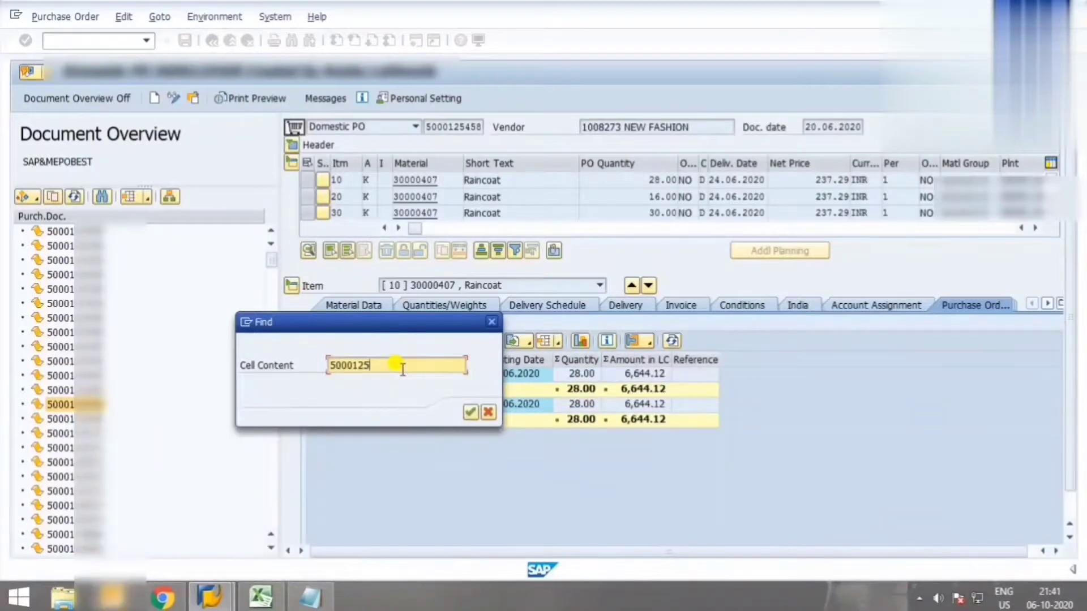
key(Return)
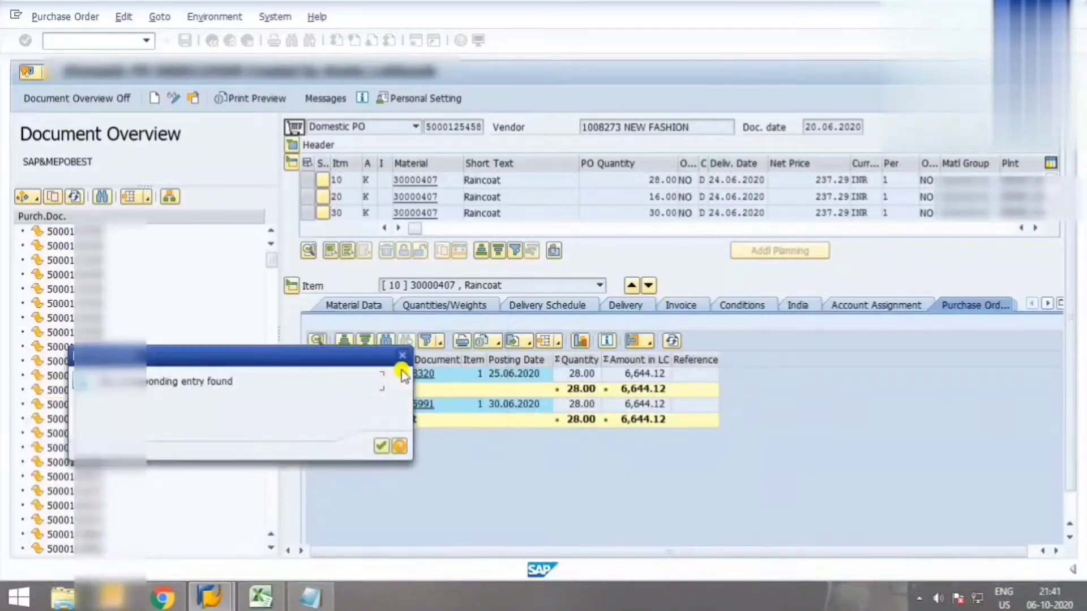
click(381, 447)
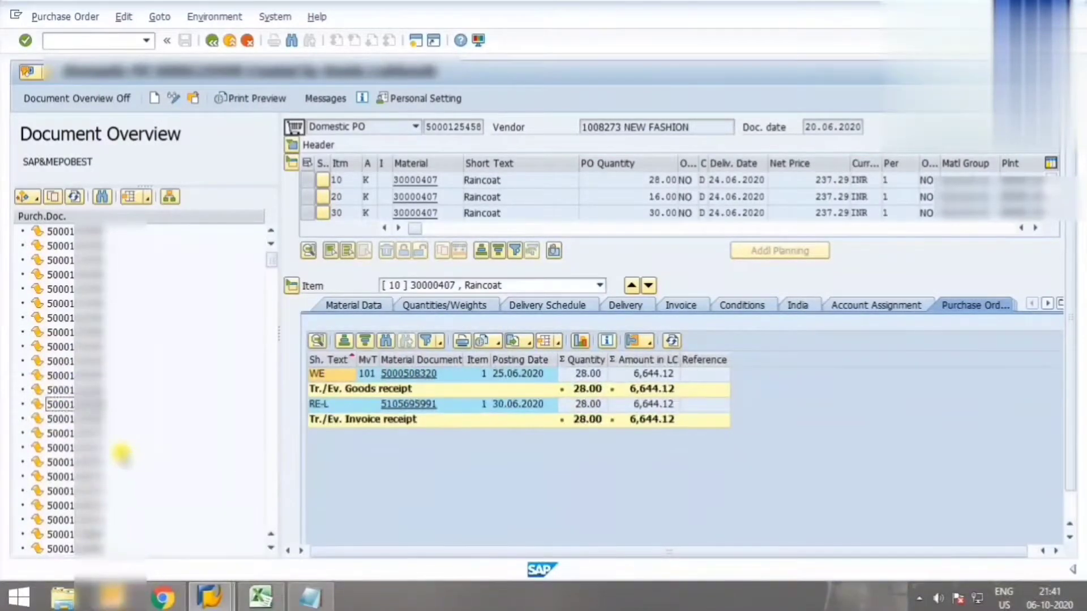
Step: Open the purchase order for the AC indoor fan motor from the document overview and try to switch it to change mode
double_click(85, 434)
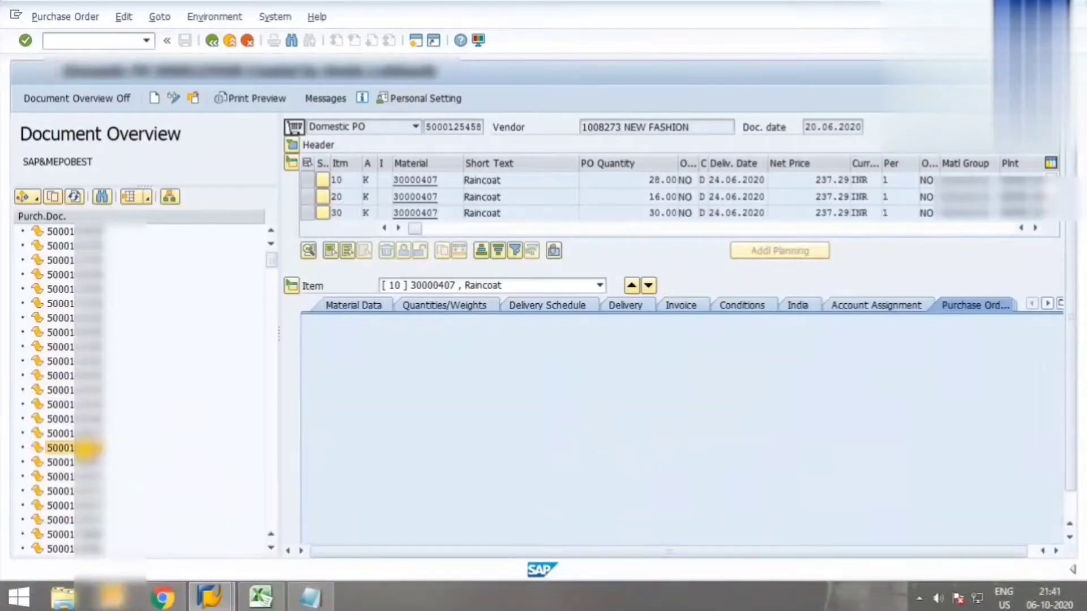
key(Down)
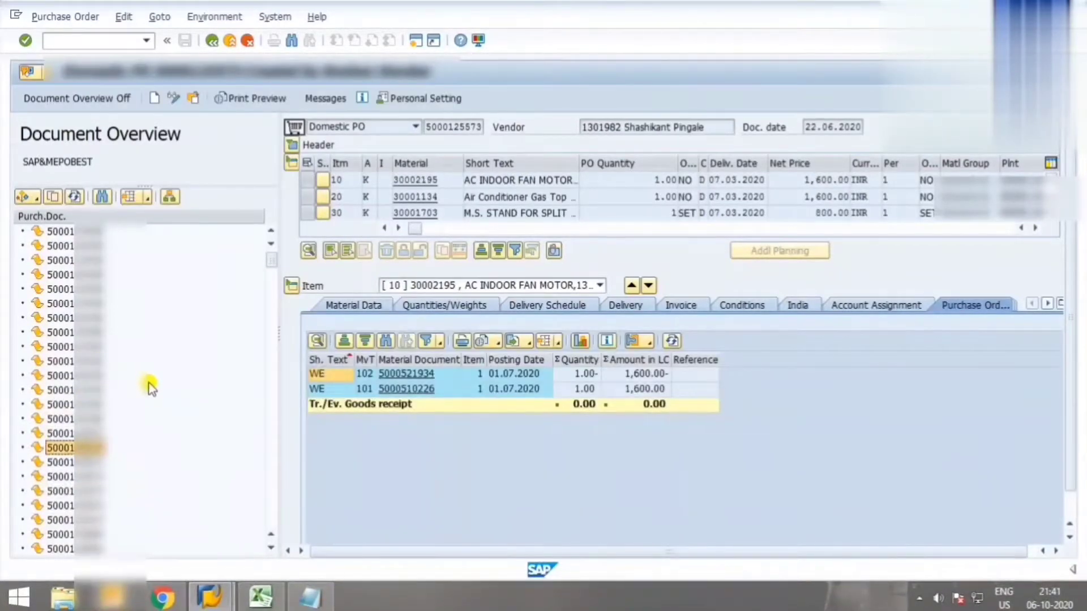
click(53, 196)
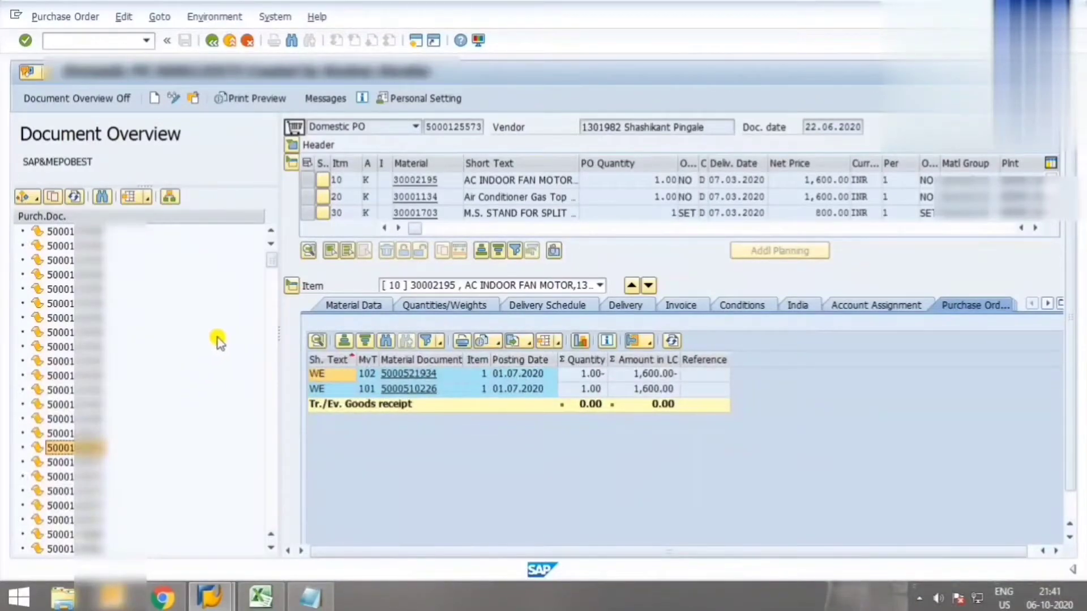
click(173, 99)
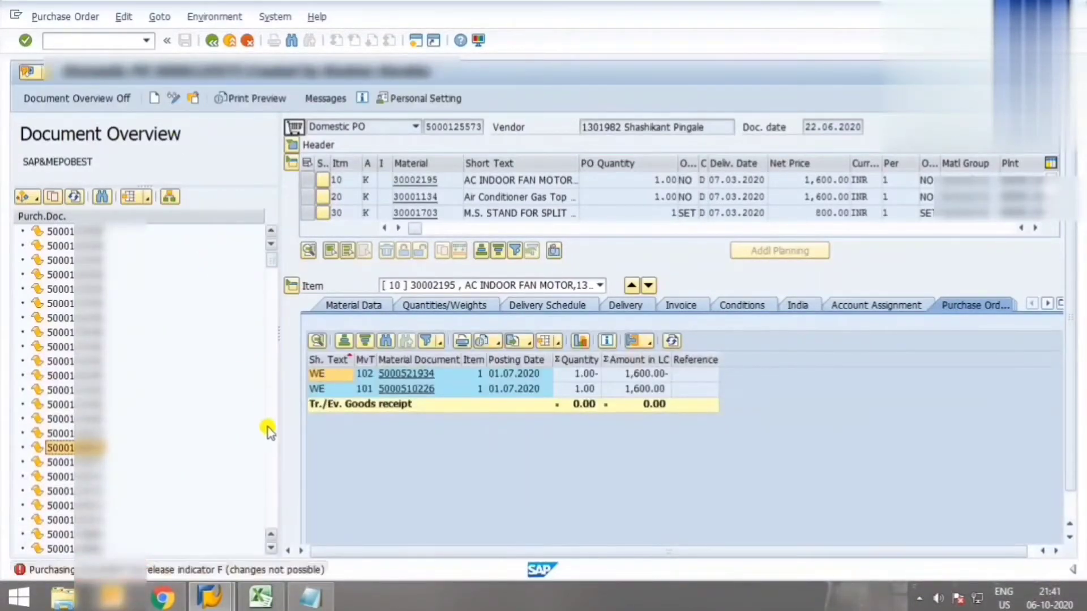
Step: Switch to Notepad and add the line "thanks for watching video" below the existing notes
click(326, 599)
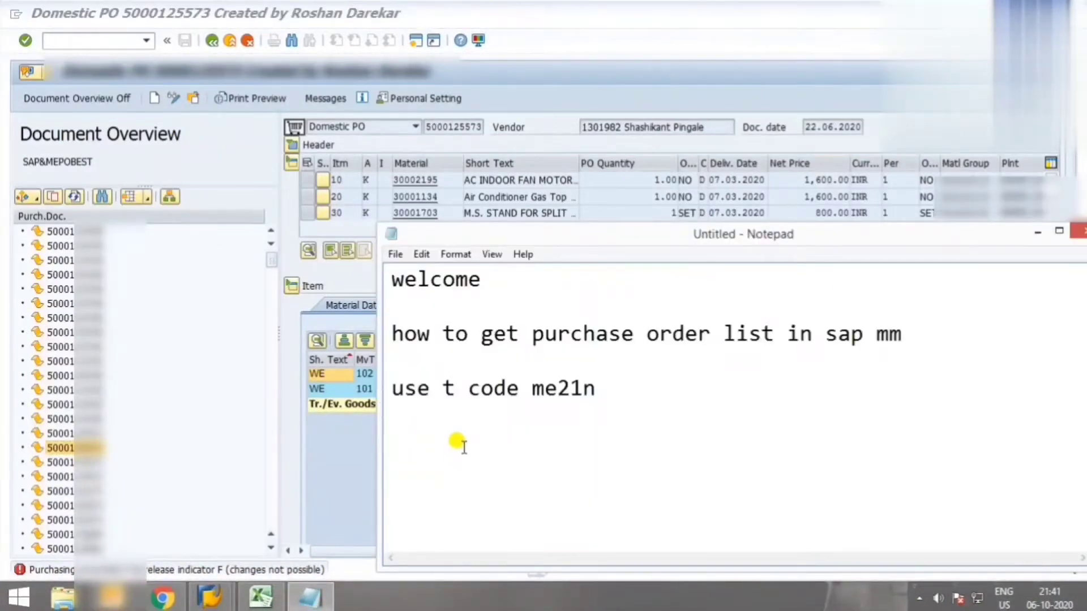
text(than)
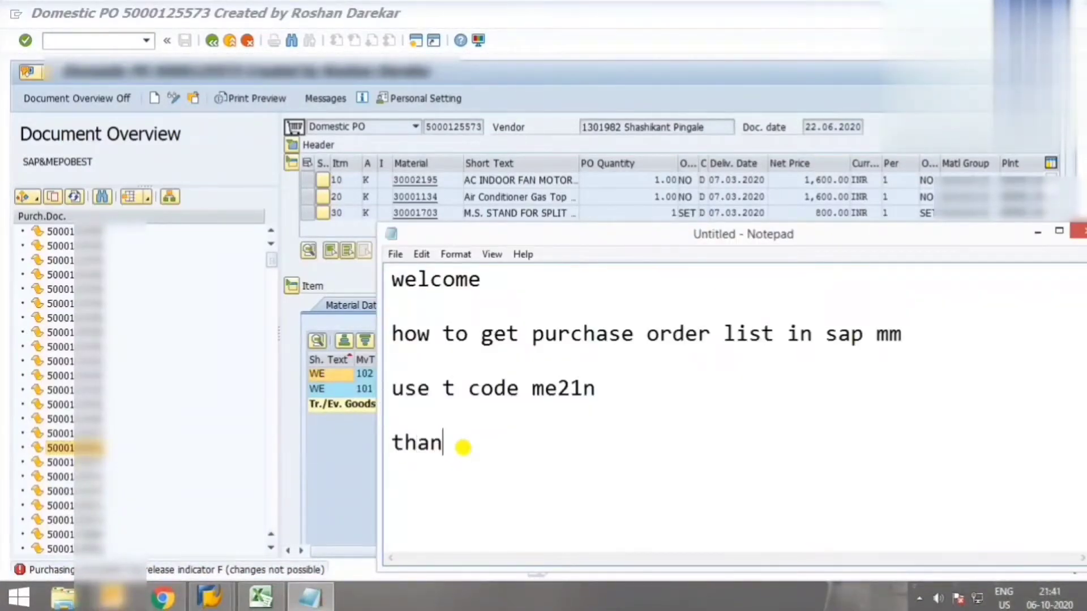
text(ks for w)
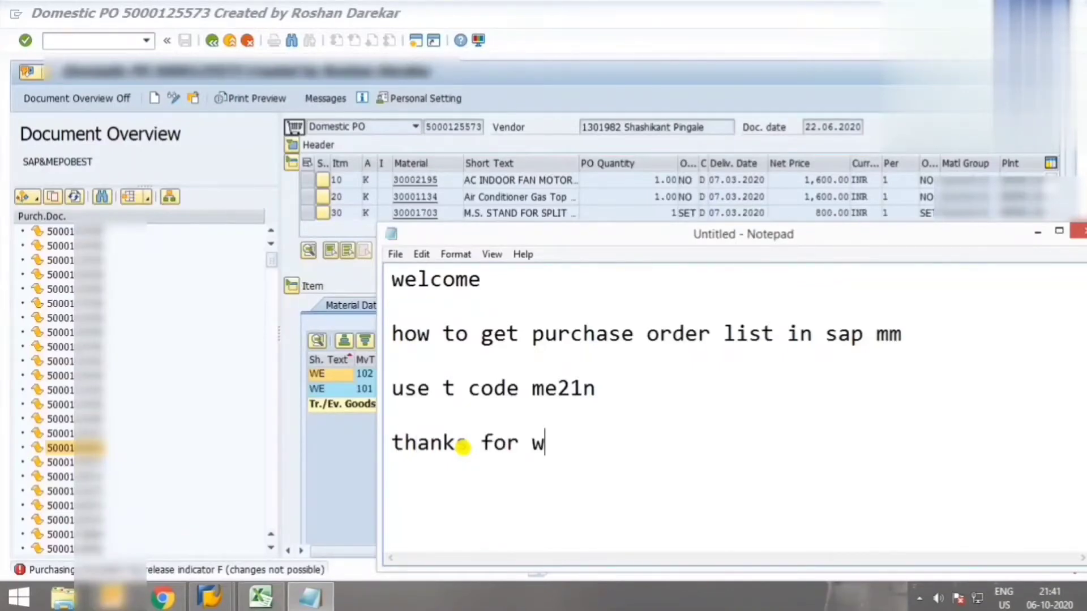
text(atching)
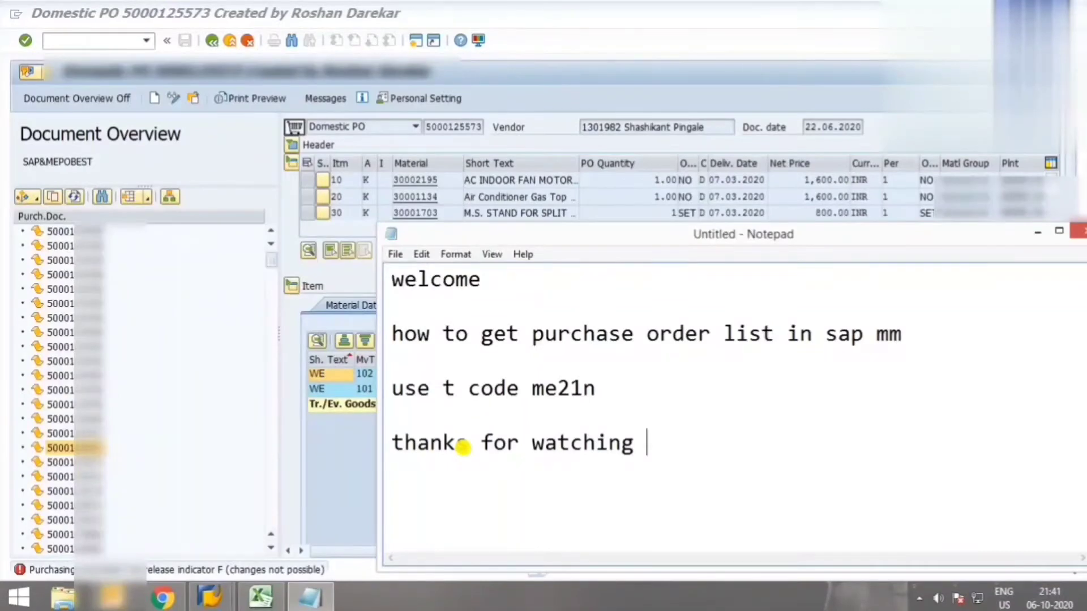
text( video)
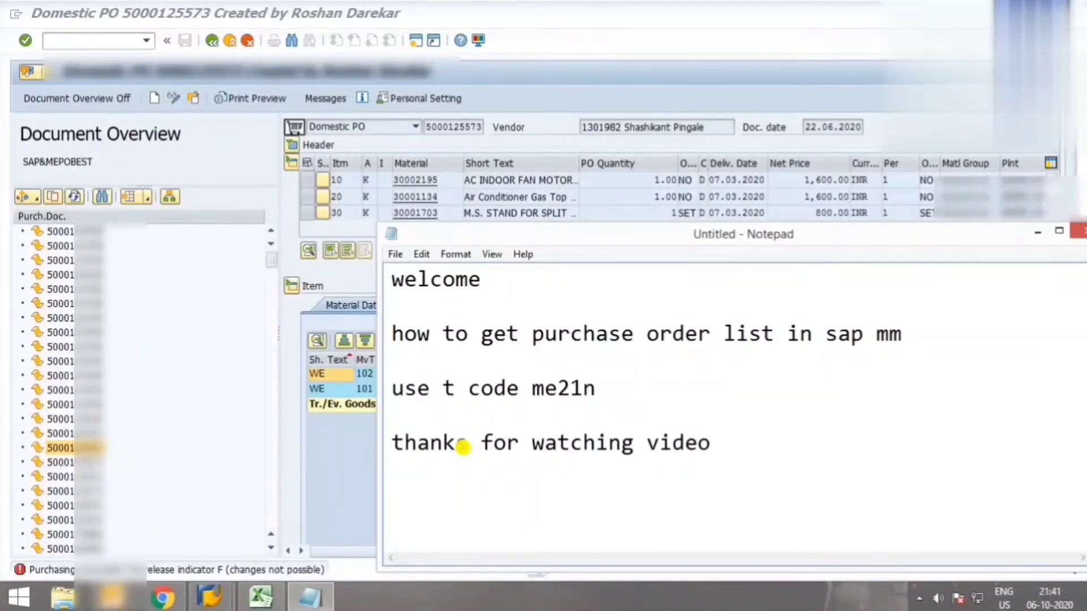